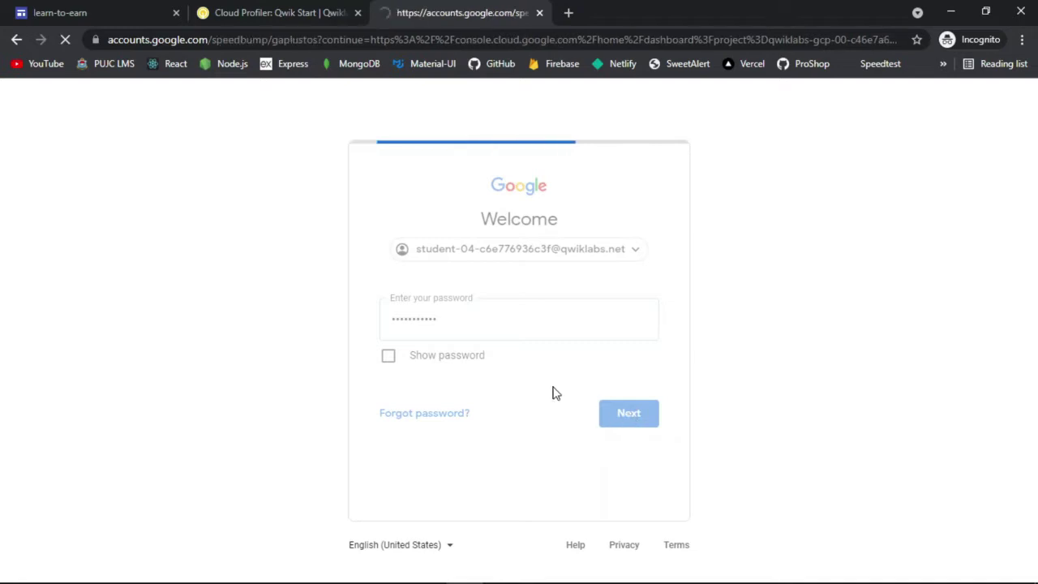
Step: Accept the new account's welcome notice and agree to the Google Cloud Platform Terms of Service, leaving email updates off
{"action": "left_click", "coordinate": [524, 484]}
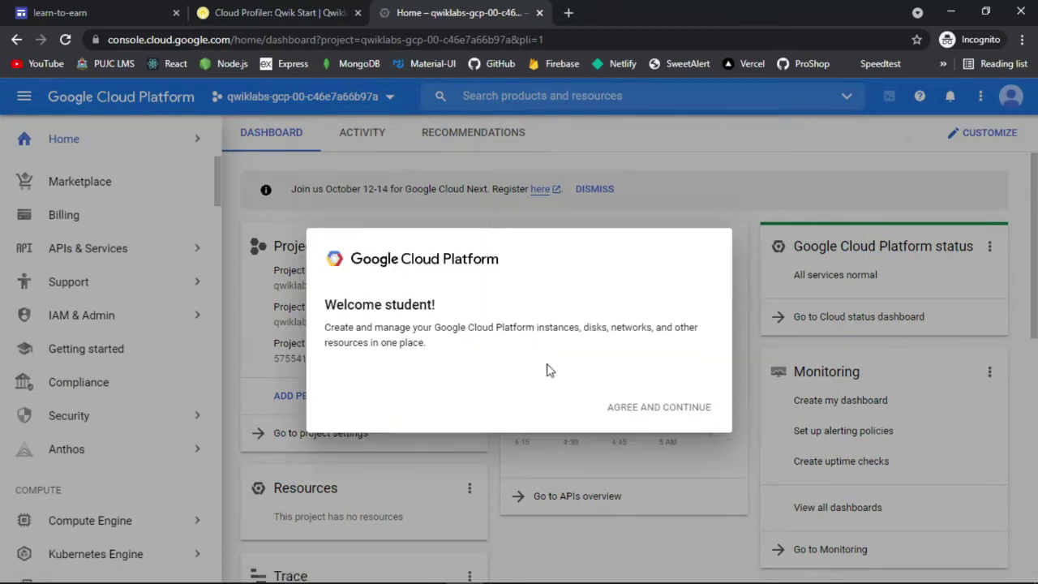
{"action": "left_click", "coordinate": [344, 373]}
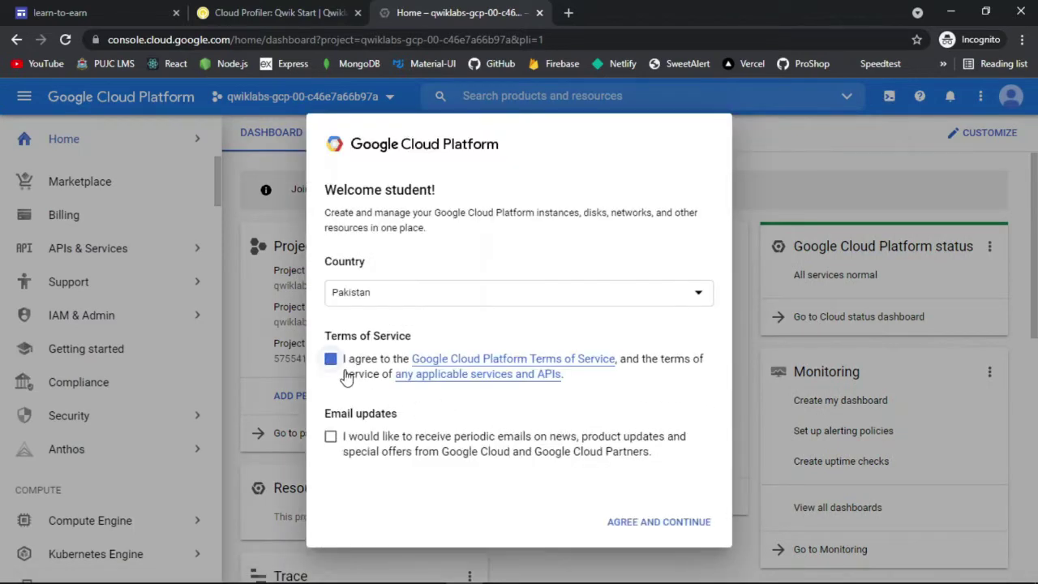
{"action": "left_click", "coordinate": [628, 526]}
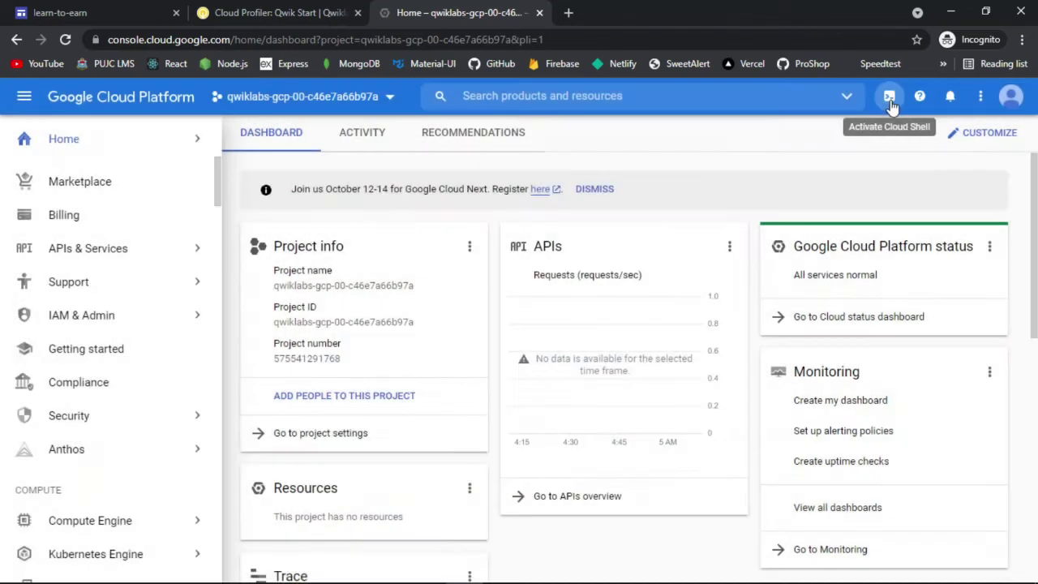
Step: Activate Cloud Shell, enlarge its pane slightly and continue past the introduction to start the terminal
{"action": "left_click", "coordinate": [890, 100]}
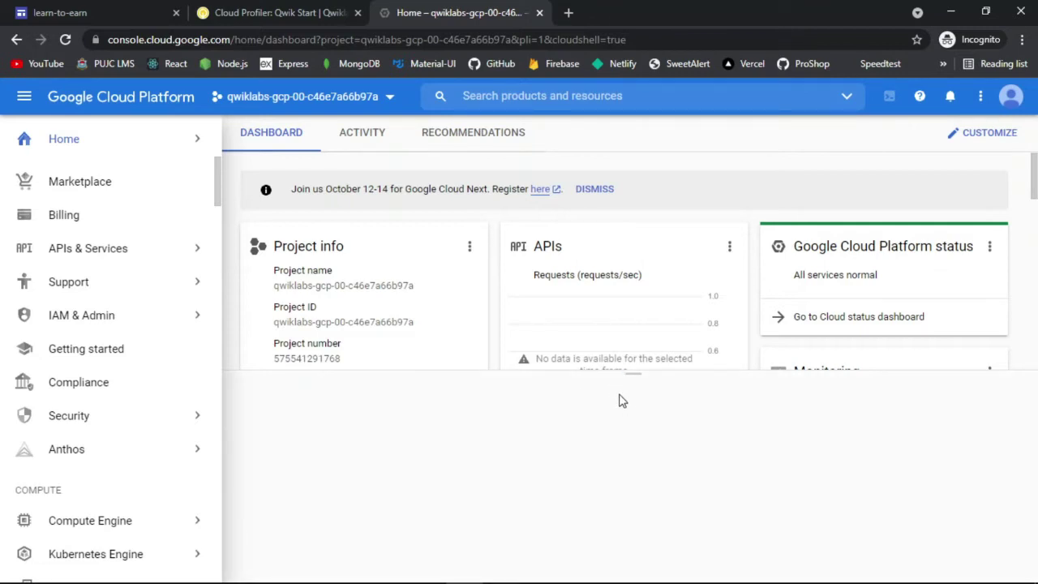
{"action": "left_click_drag", "start_coordinate": [627, 377], "coordinate": [627, 339]}
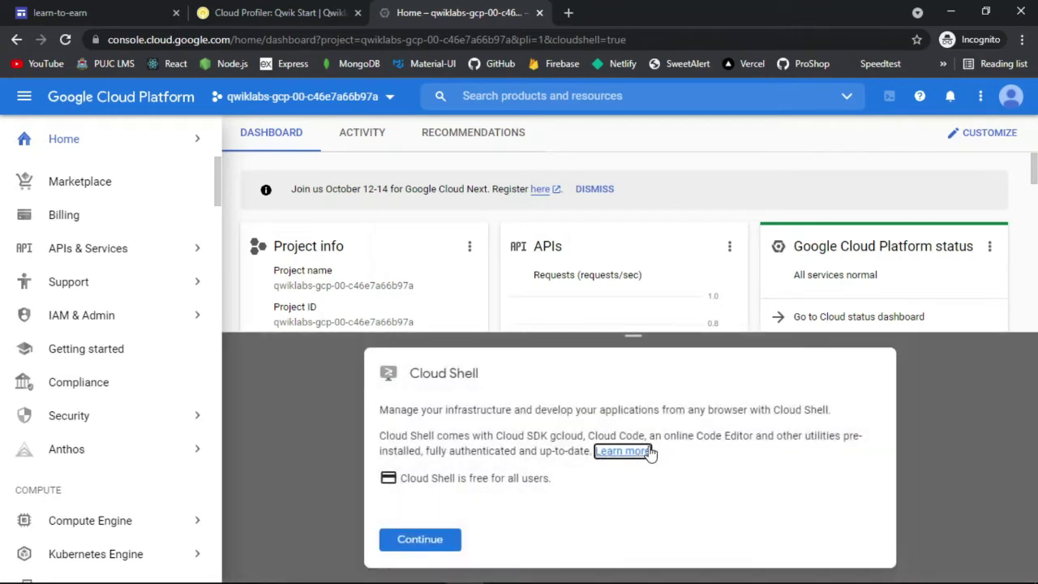
{"action": "left_click", "coordinate": [446, 542]}
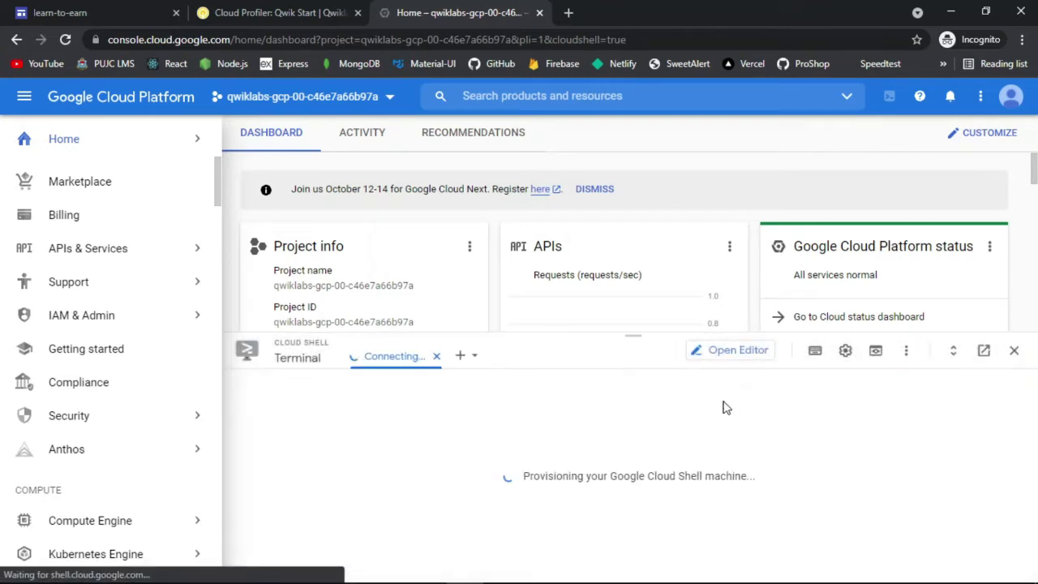
Step: Set the Cloud Shell terminal's text size to Large
{"action": "left_click", "coordinate": [844, 363]}
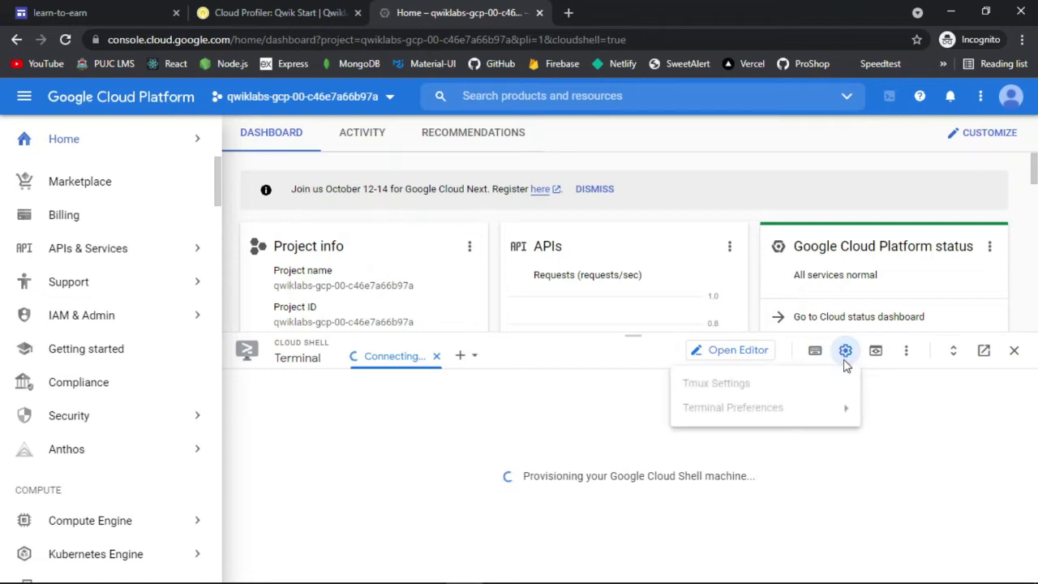
{"action": "left_click", "coordinate": [844, 363]}
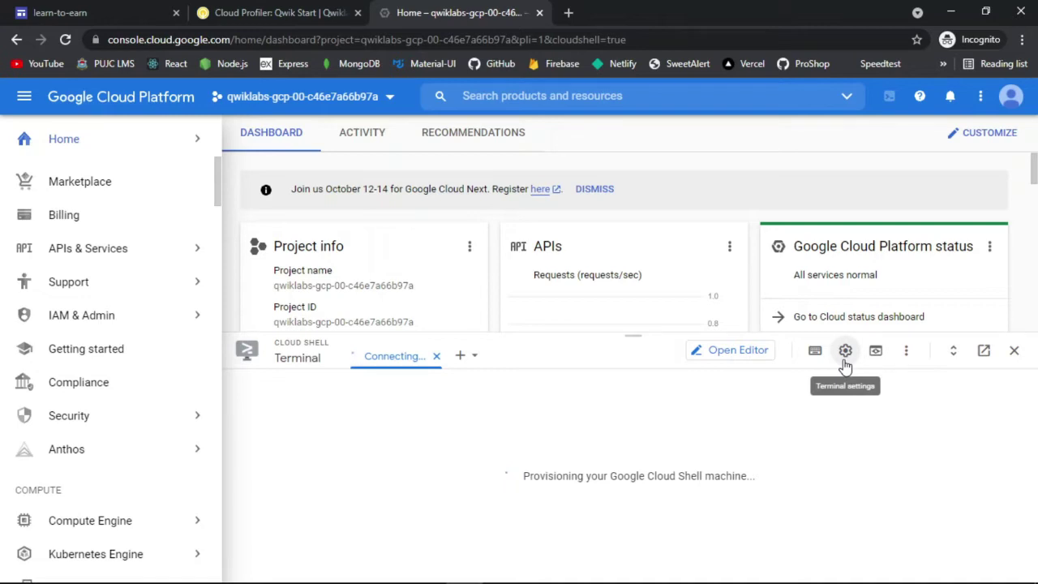
{"action": "left_click", "coordinate": [844, 362]}
{"action": "mouse_move", "coordinate": [799, 406]}
{"action": "mouse_move", "coordinate": [600, 435]}
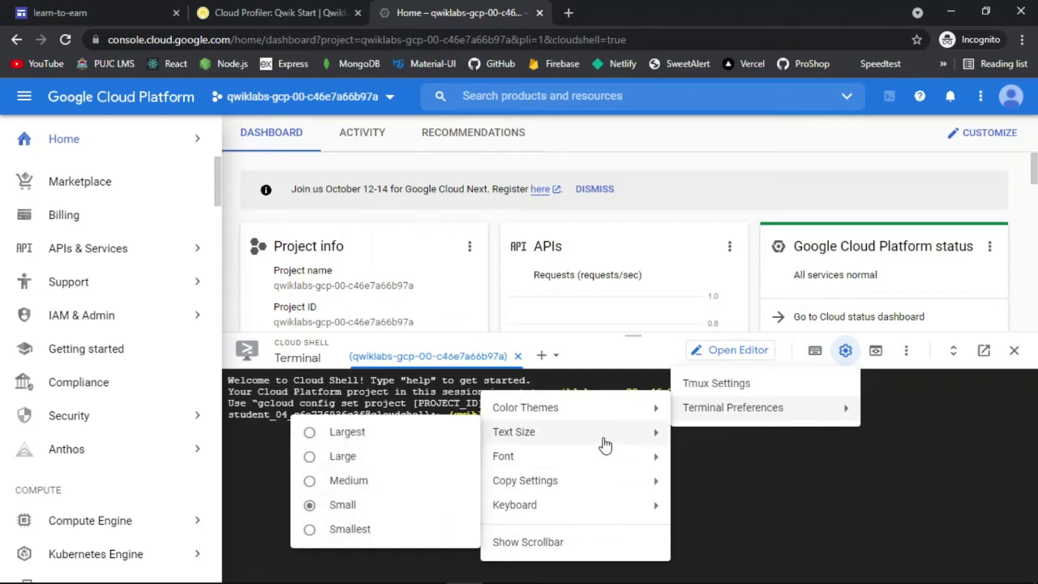
{"action": "left_click", "coordinate": [386, 459]}
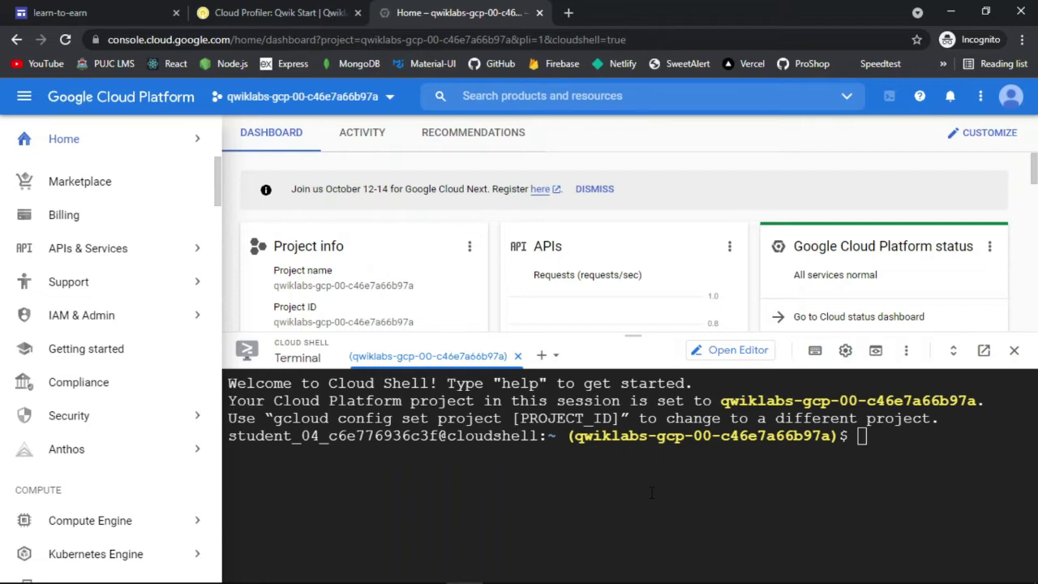
Step: Run gcloud auth list in Cloud Shell and authorize it to use the account's credentials
{"action": "type", "text": "glo"}
{"action": "key", "text": "BackSpace"}
{"action": "key", "text": "BackSpace"}
{"action": "type", "text": "cloud auth list"}
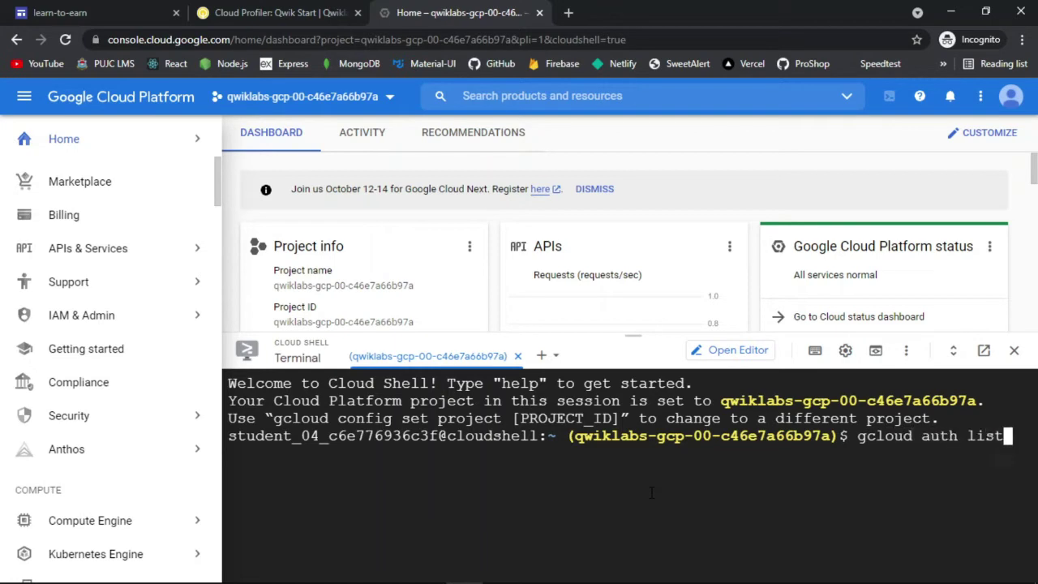
{"action": "key", "text": "Return"}
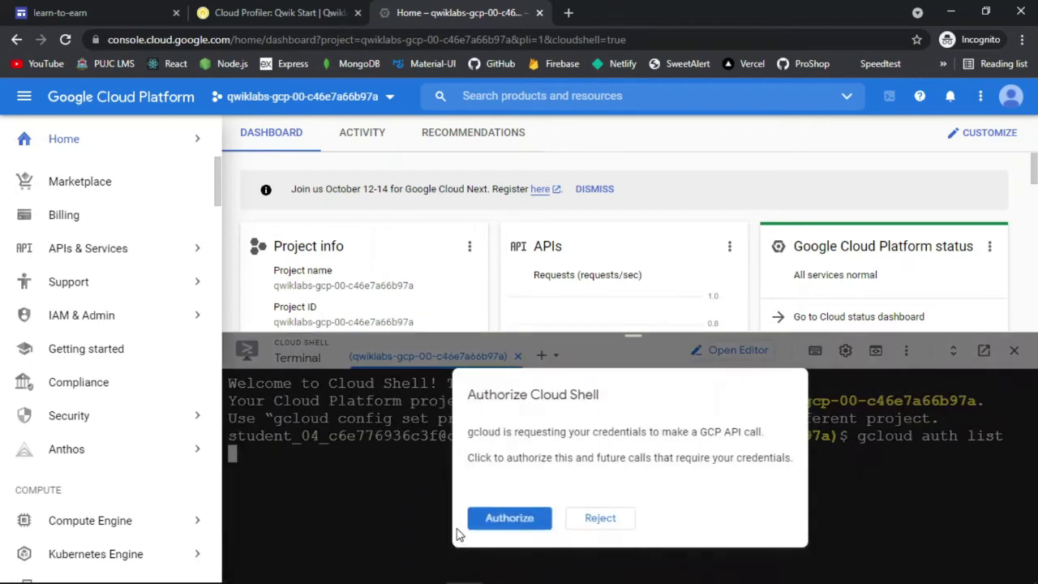
{"action": "left_click", "coordinate": [519, 518]}
Step: Switch to the Qwiklabs lab page and read through the instructions, focusing on the Enable Cloud Profiler API section
{"action": "left_click", "coordinate": [267, 10]}
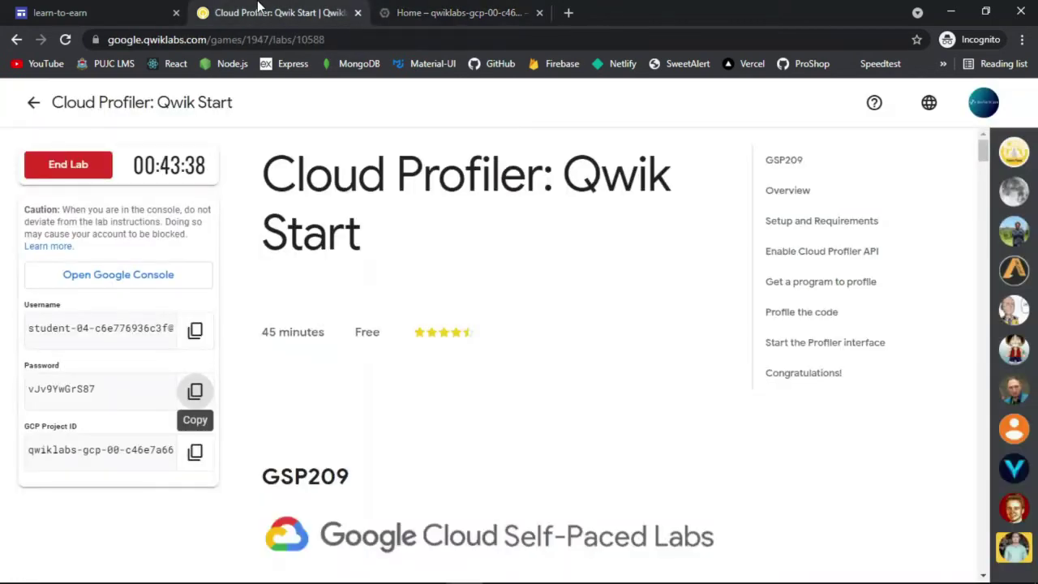
{"action": "scroll", "coordinate": [495, 304], "scroll_direction": "down", "scroll_amount": 6}
{"action": "scroll", "coordinate": [495, 304], "scroll_direction": "down", "scroll_amount": 10}
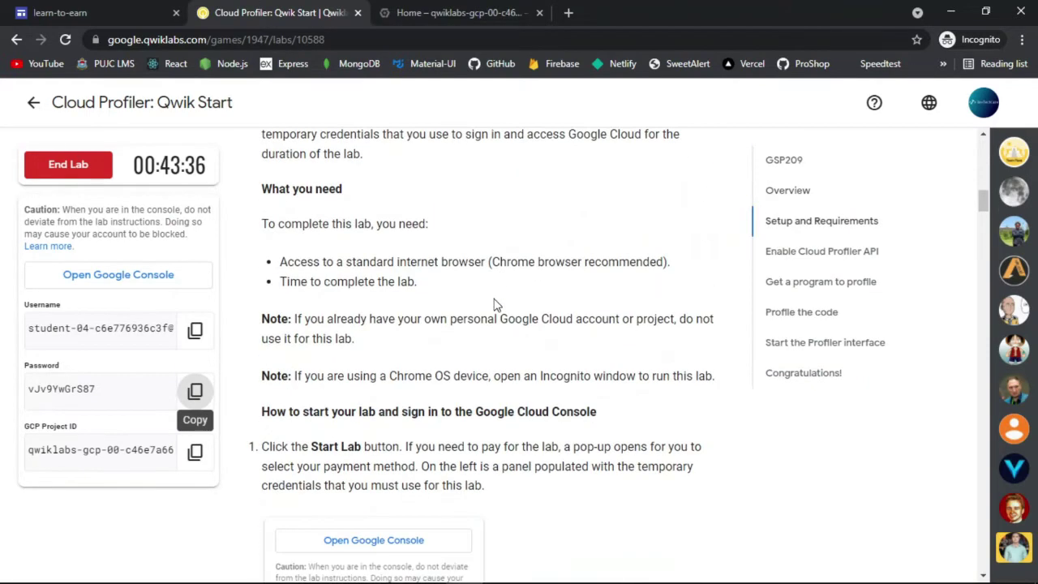
{"action": "scroll", "coordinate": [496, 302], "scroll_direction": "down", "scroll_amount": 10}
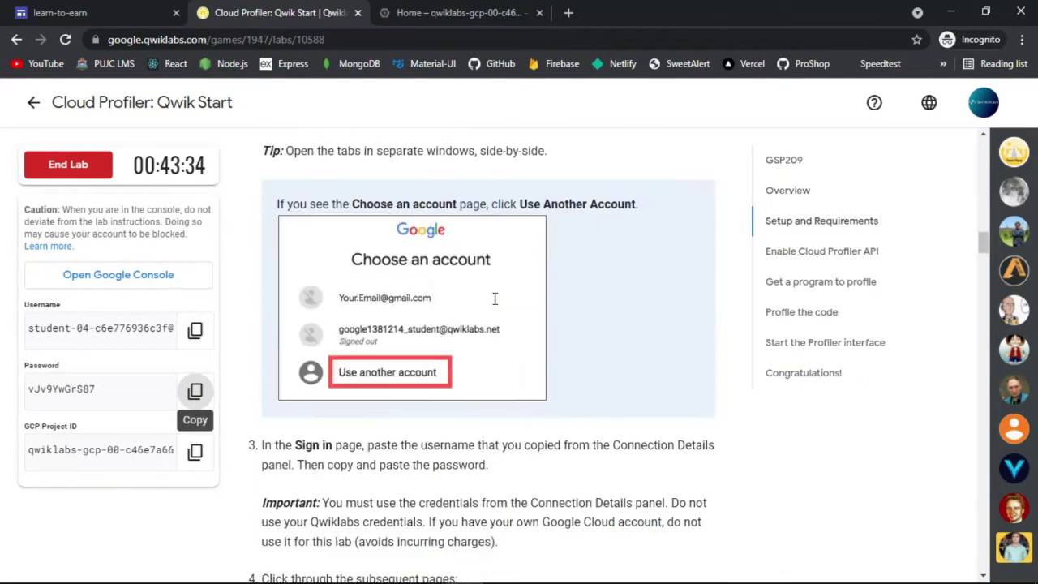
{"action": "scroll", "coordinate": [494, 300], "scroll_direction": "down", "scroll_amount": 15}
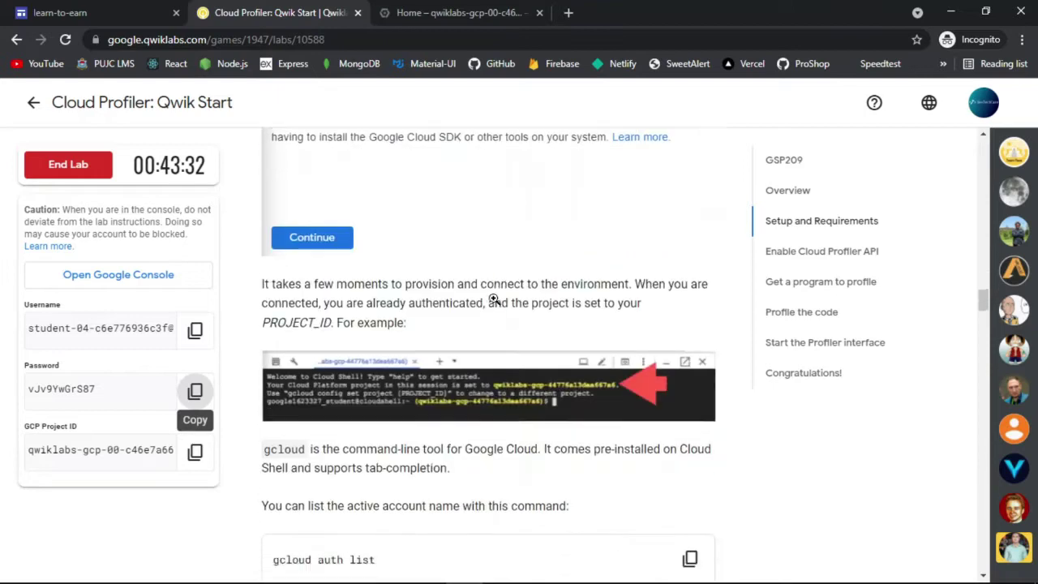
{"action": "scroll", "coordinate": [497, 303], "scroll_direction": "down", "scroll_amount": 15}
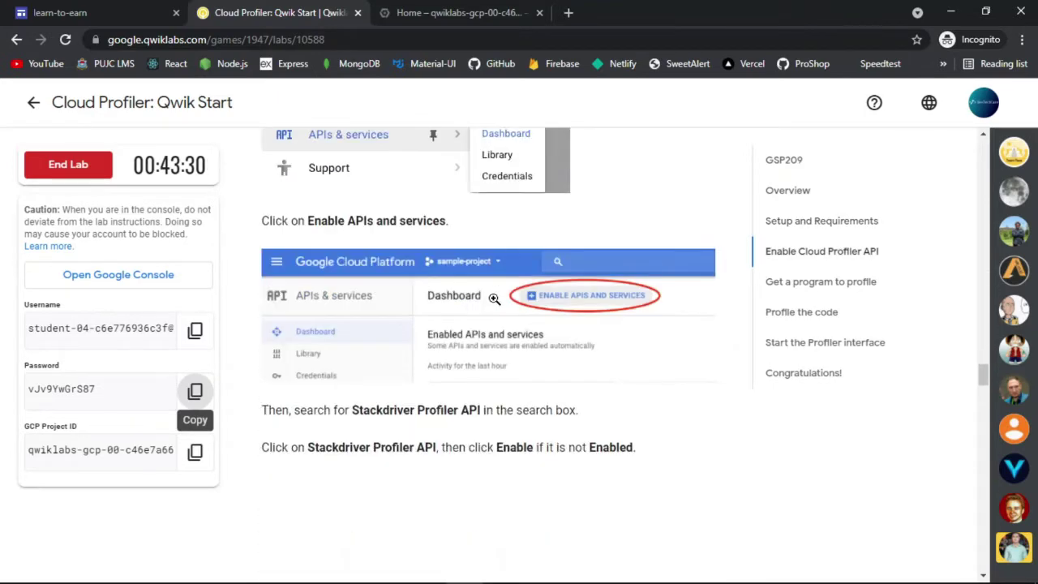
{"action": "scroll", "coordinate": [496, 305], "scroll_direction": "down", "scroll_amount": 15}
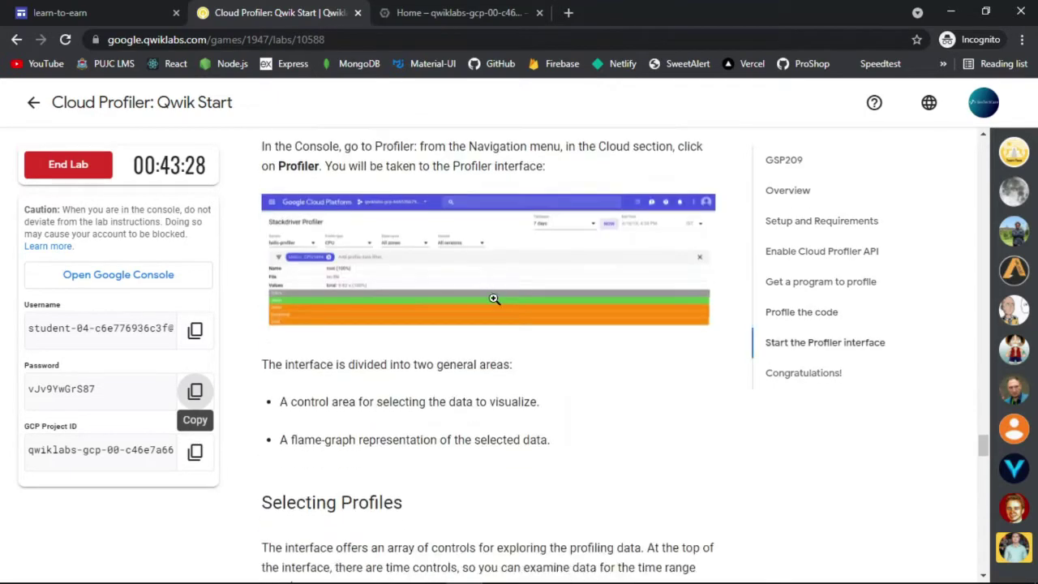
{"action": "scroll", "coordinate": [496, 304], "scroll_direction": "down", "scroll_amount": 5}
{"action": "scroll", "coordinate": [494, 302], "scroll_direction": "up", "scroll_amount": 20}
{"action": "scroll", "coordinate": [495, 298], "scroll_direction": "up", "scroll_amount": 15}
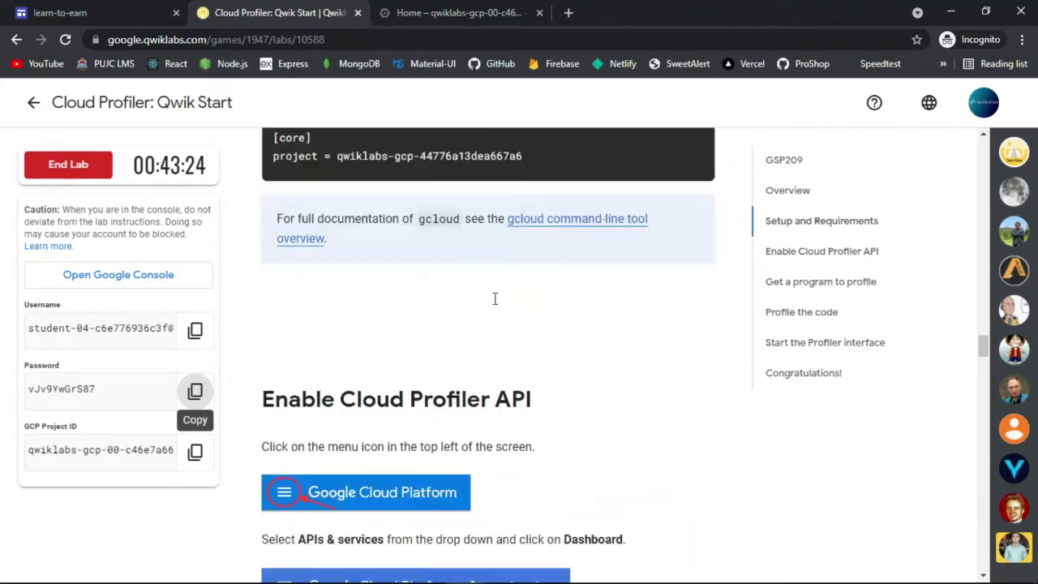
{"action": "scroll", "coordinate": [494, 299], "scroll_direction": "down", "scroll_amount": 4}
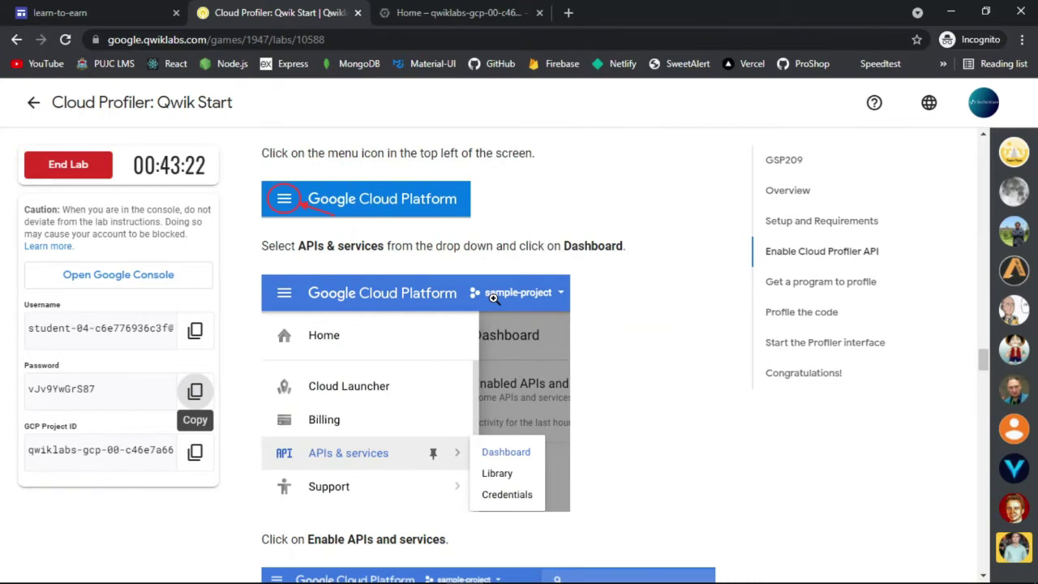
Step: Open APIs & Services in the Google Cloud console and copy the name Stackdriver Profiler API from the lab instructions
{"action": "left_click", "coordinate": [454, 13]}
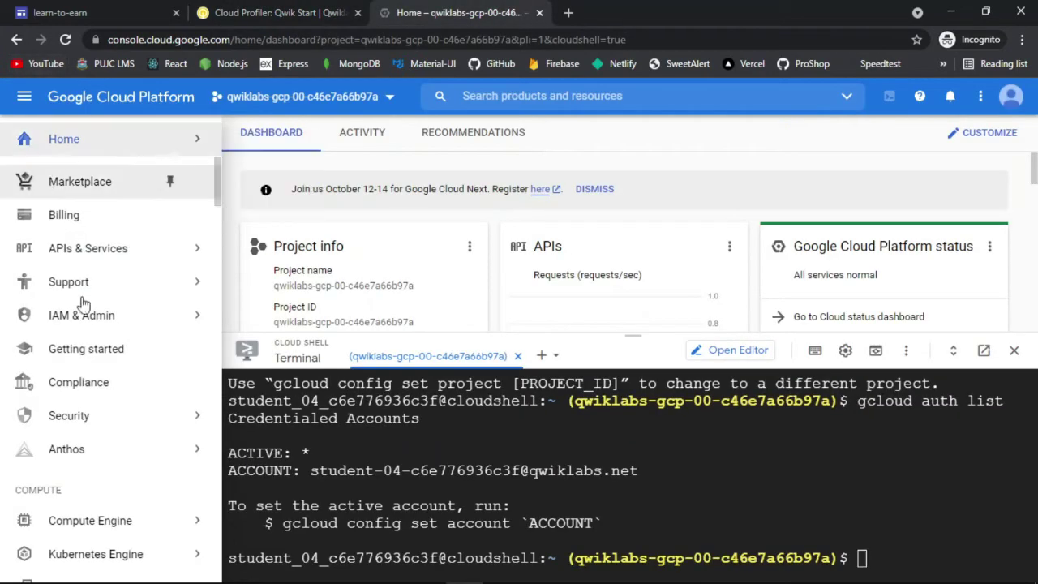
{"action": "left_click", "coordinate": [104, 251]}
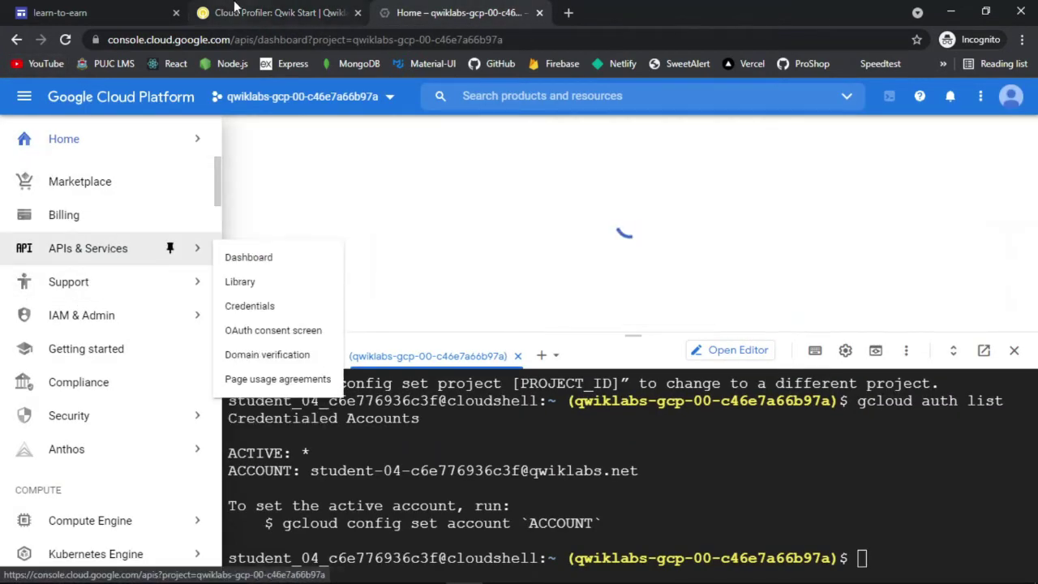
{"action": "left_click", "coordinate": [235, 8]}
{"action": "scroll", "coordinate": [546, 273], "scroll_direction": "down", "scroll_amount": 4}
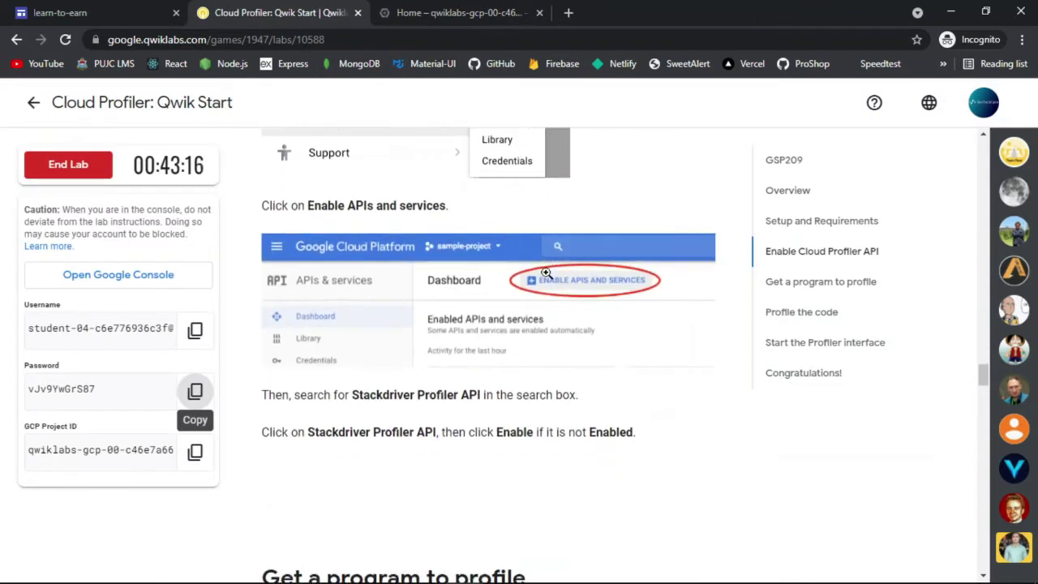
{"action": "scroll", "coordinate": [546, 274], "scroll_direction": "down", "scroll_amount": 2}
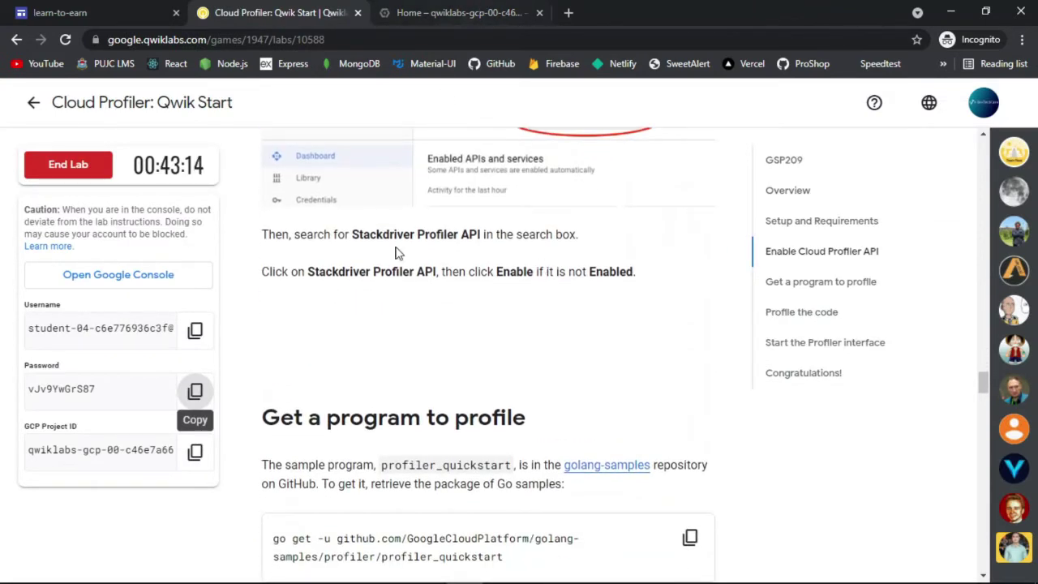
{"action": "left_click_drag", "start_coordinate": [355, 236], "coordinate": [482, 248]}
{"action": "key", "text": "ctrl+c"}
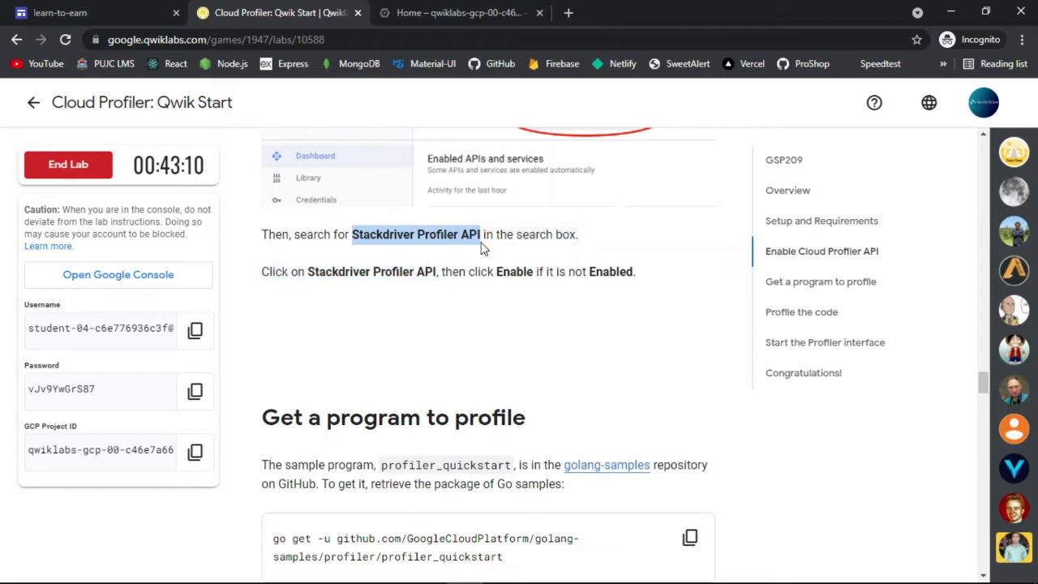
Step: Open the console's API Library, shrink the Cloud Shell pane and search the library for Stackdriver Profiler API
{"action": "left_click", "coordinate": [485, 14]}
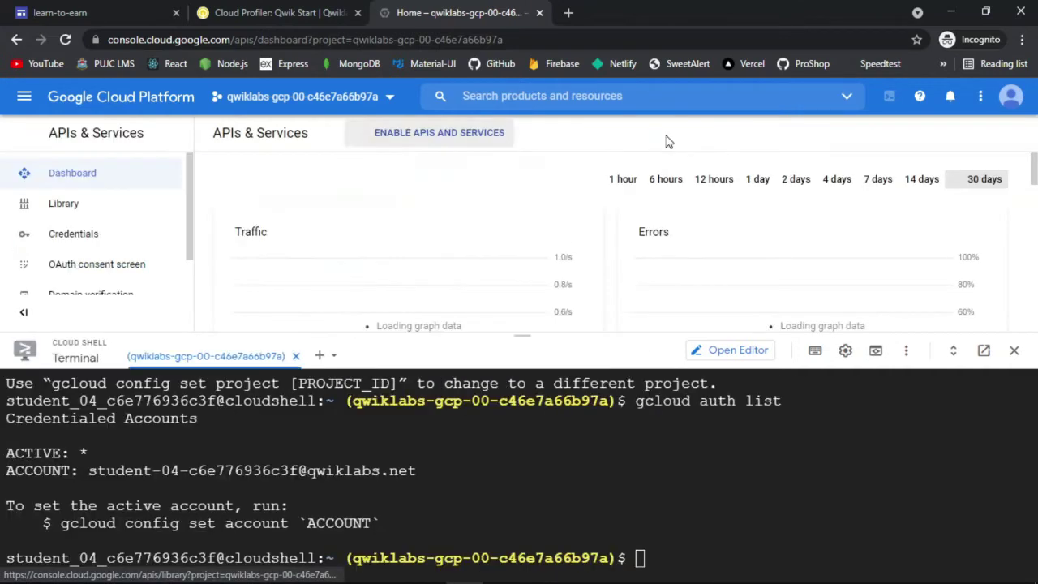
{"action": "left_click", "coordinate": [484, 134]}
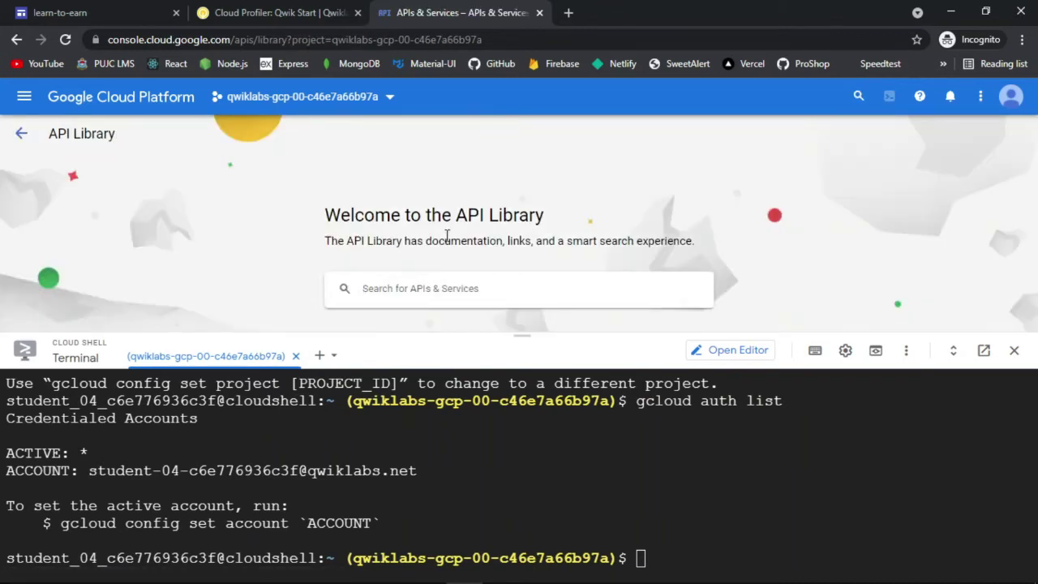
{"action": "key", "text": "ctrl+v"}
{"action": "left_click_drag", "start_coordinate": [519, 345], "coordinate": [515, 454]}
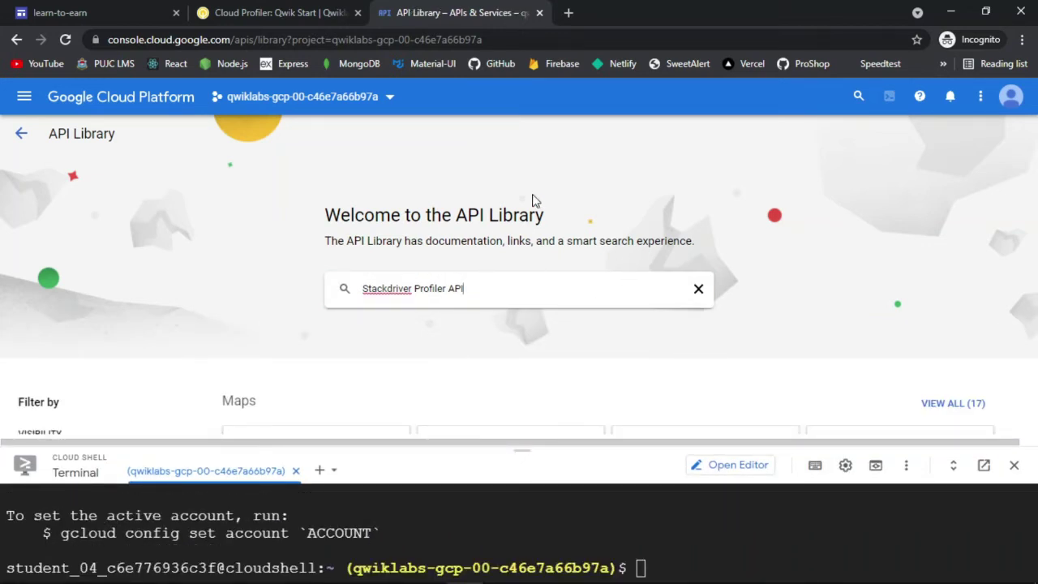
{"action": "key", "text": "Return"}
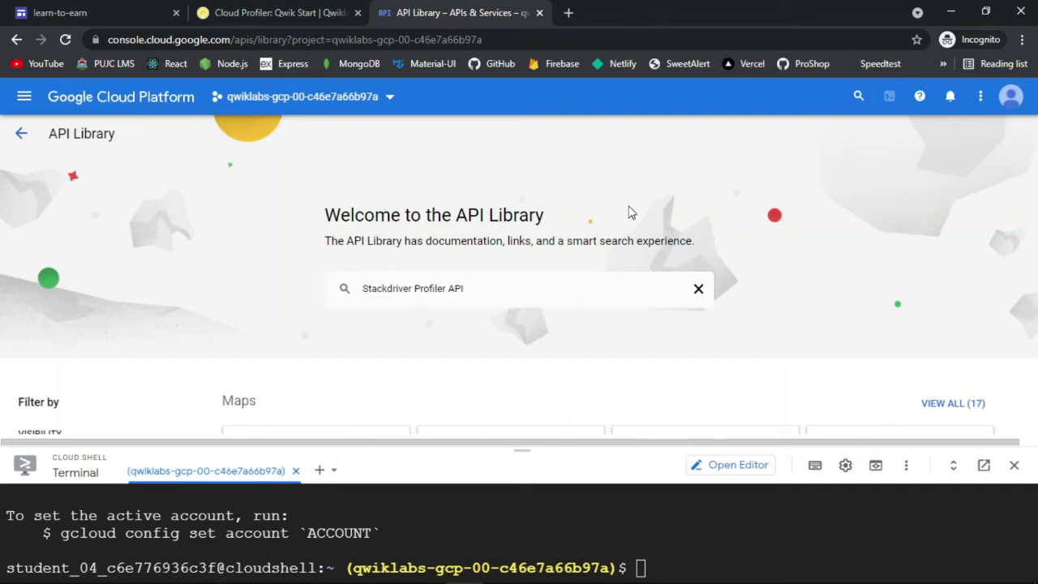
{"action": "left_click_drag", "start_coordinate": [525, 450], "coordinate": [523, 548]}
{"action": "left_click", "coordinate": [522, 289]}
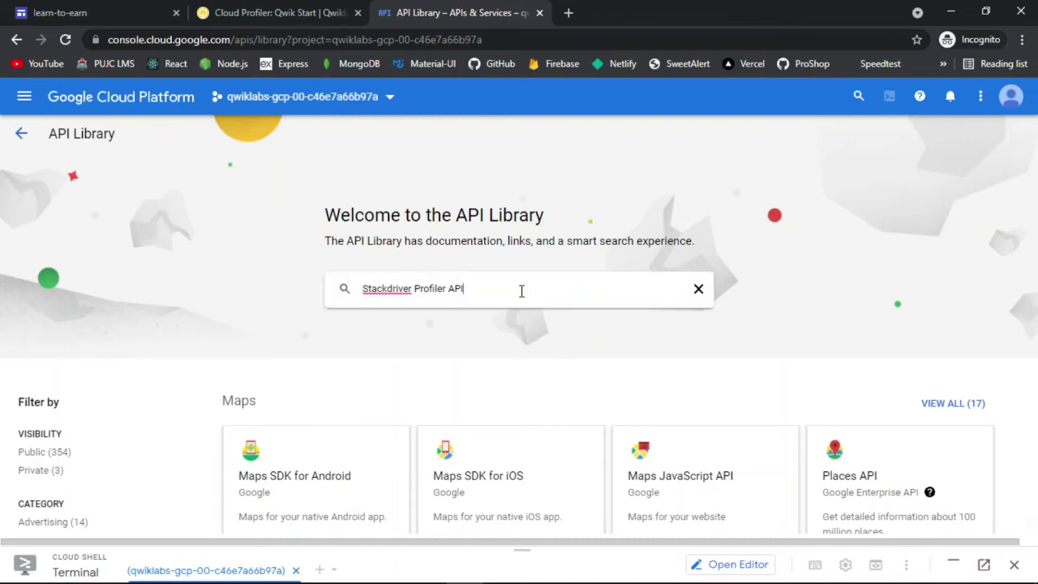
{"action": "key", "text": "Return"}
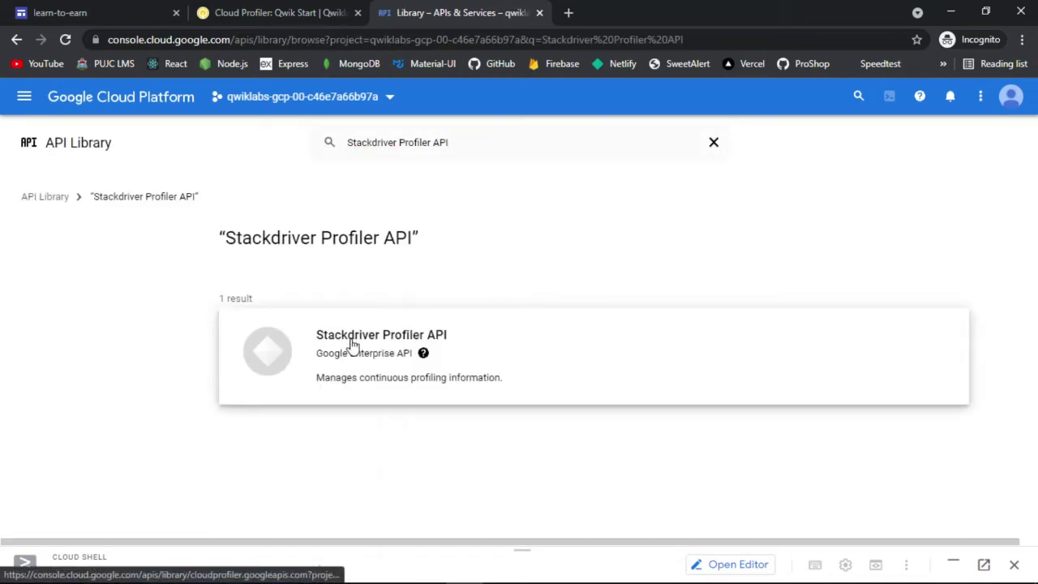
Step: Open the Stackdriver Profiler API from the search results and enable it for the project
{"action": "left_click", "coordinate": [352, 345]}
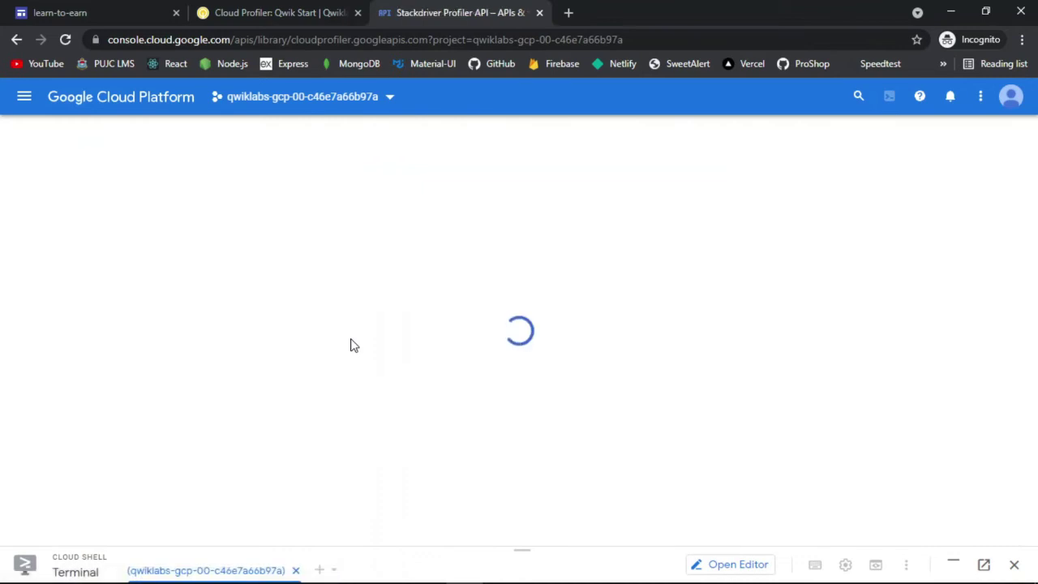
{"action": "left_click", "coordinate": [289, 13]}
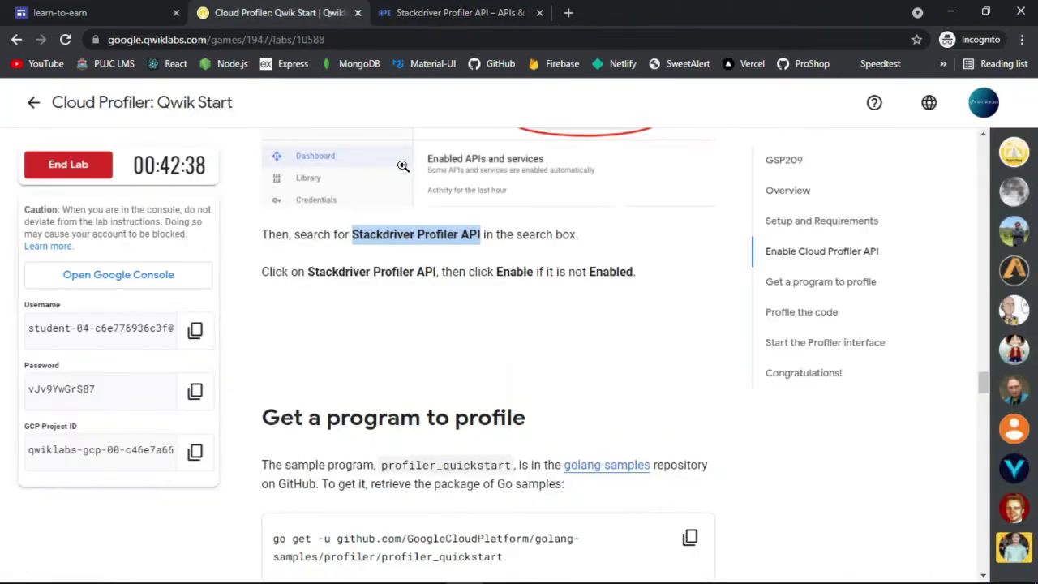
{"action": "left_click", "coordinate": [447, 10]}
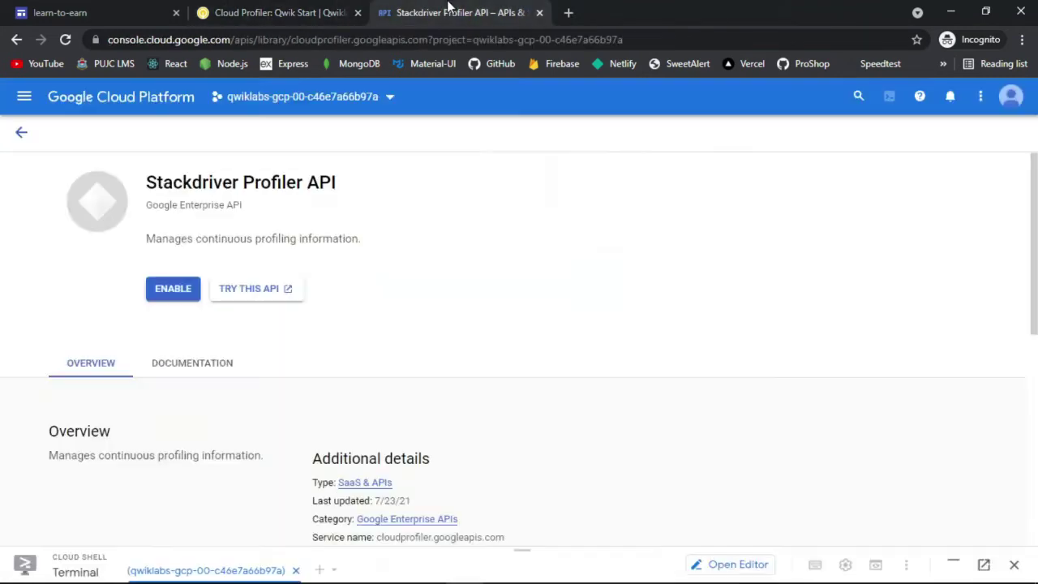
{"action": "left_click", "coordinate": [175, 290]}
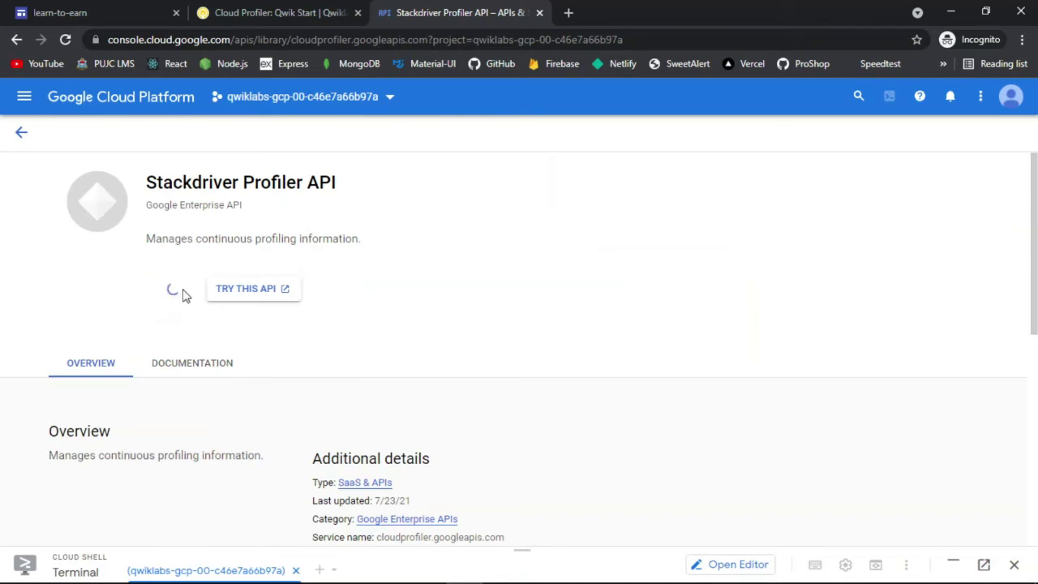
Step: Copy the go get command for the Go samples package from the lab's Get a program to profile section
{"action": "left_click", "coordinate": [328, 10]}
{"action": "scroll", "coordinate": [424, 348], "scroll_direction": "down", "scroll_amount": 2}
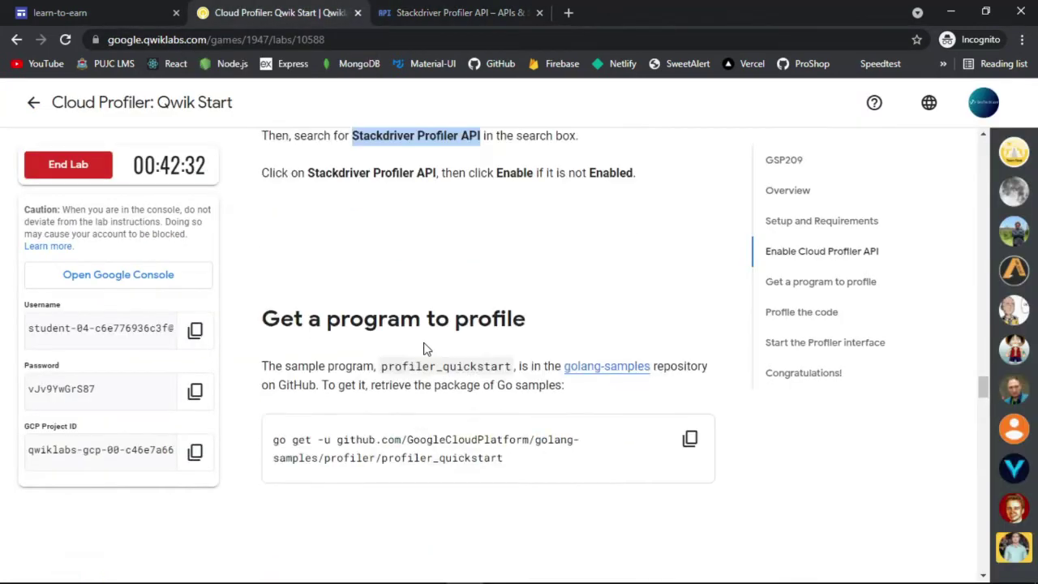
{"action": "scroll", "coordinate": [424, 348], "scroll_direction": "down", "scroll_amount": 1}
{"action": "left_click", "coordinate": [689, 340]}
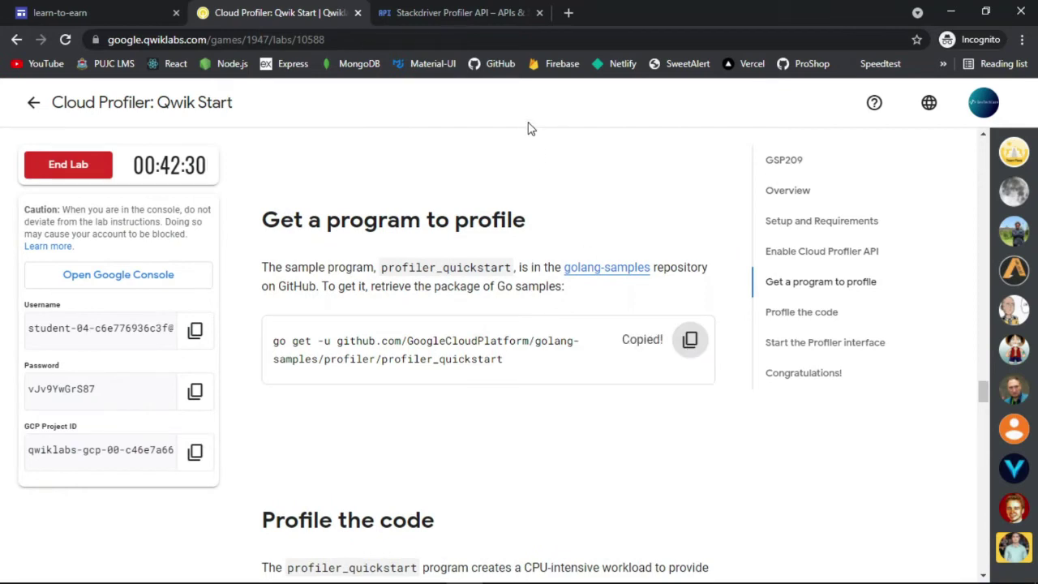
Step: Check the Stackdriver Profiler API's activation in the console and skim the remaining lab instructions through the Congratulations section
{"action": "left_click", "coordinate": [480, 13]}
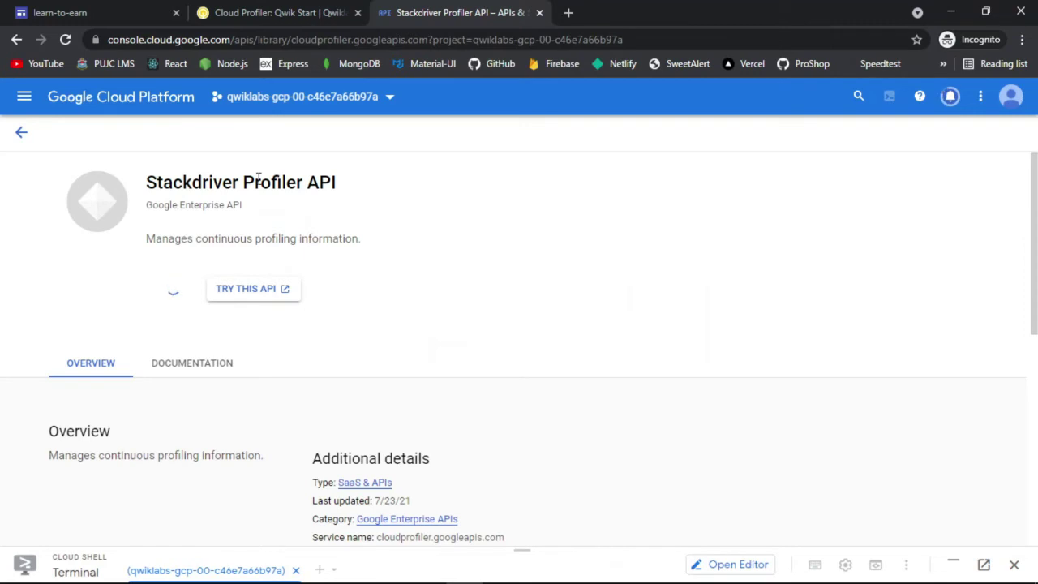
{"action": "left_click", "coordinate": [273, 13]}
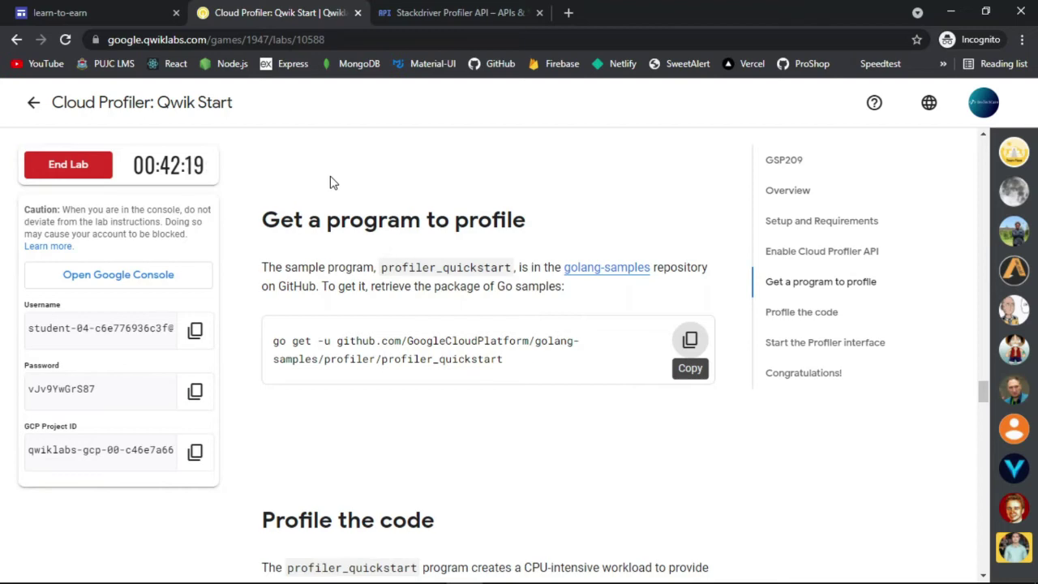
{"action": "scroll", "coordinate": [330, 182], "scroll_direction": "down", "scroll_amount": 4}
{"action": "scroll", "coordinate": [330, 181], "scroll_direction": "down", "scroll_amount": 15}
{"action": "scroll", "coordinate": [331, 179], "scroll_direction": "down", "scroll_amount": 12}
{"action": "scroll", "coordinate": [330, 180], "scroll_direction": "down", "scroll_amount": 10}
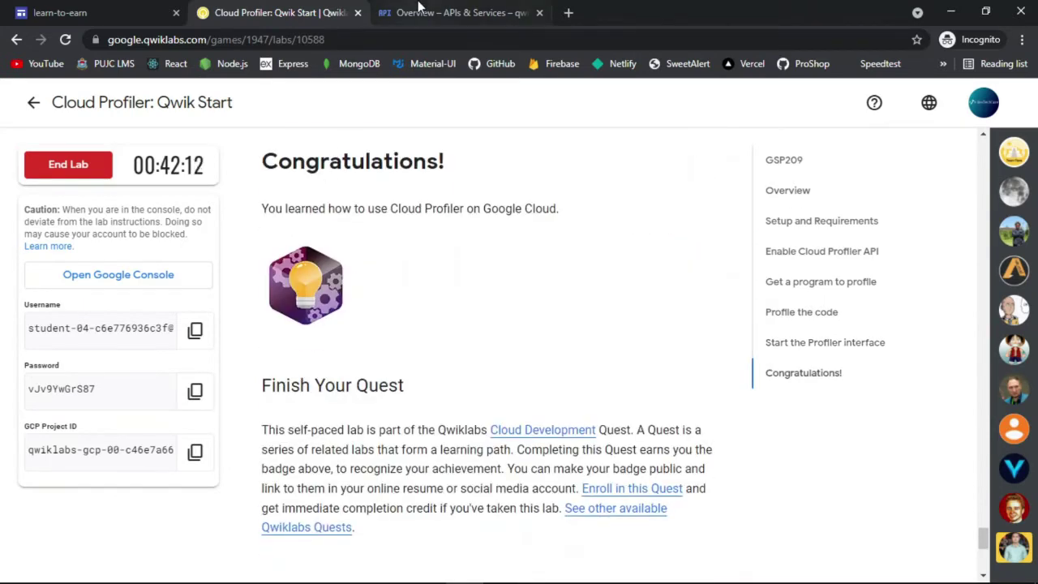
{"action": "left_click", "coordinate": [419, 8]}
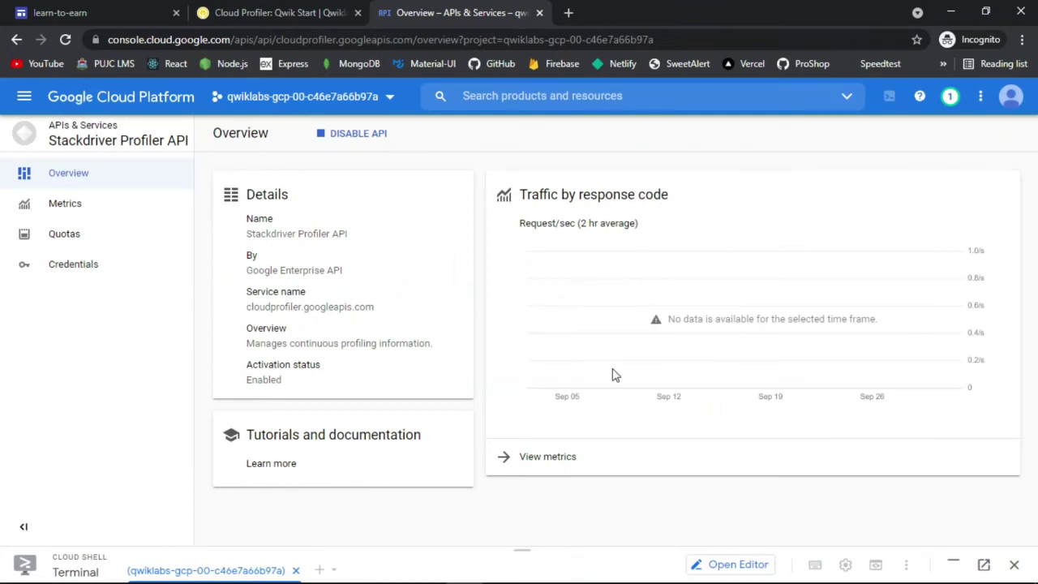
Step: Restore and enlarge the Cloud Shell pane, and run go get -u github.com/GoogleCloudPlatform/golang-samples/profiler/profiler_quickstart
{"action": "left_click", "coordinate": [954, 568]}
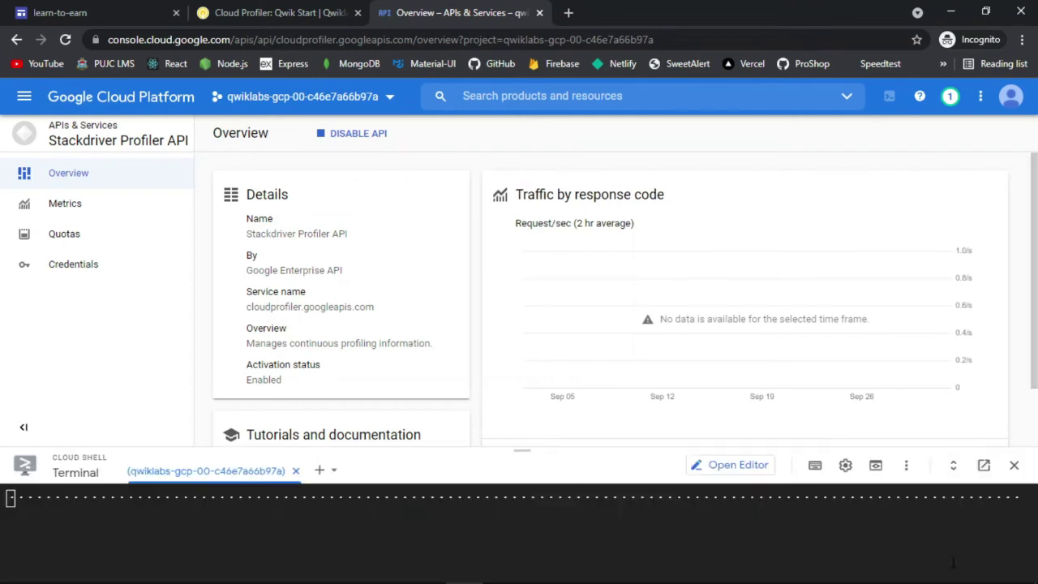
{"action": "left_click_drag", "start_coordinate": [522, 451], "coordinate": [522, 333]}
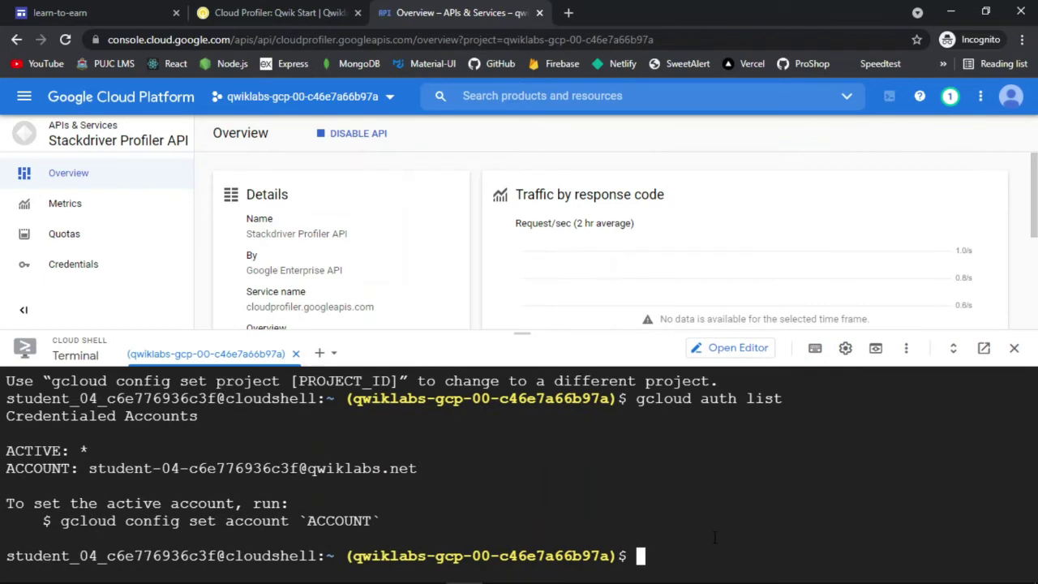
{"action": "key", "text": "ctrl+v"}
{"action": "key", "text": "Return"}
Step: Look up the Profile the code command in the lab instructions and run profiler_quickstart in Cloud Shell
{"action": "left_click", "coordinate": [280, 12]}
{"action": "scroll", "coordinate": [557, 290], "scroll_direction": "down", "scroll_amount": 12}
{"action": "scroll", "coordinate": [556, 290], "scroll_direction": "up", "scroll_amount": 15}
{"action": "scroll", "coordinate": [556, 291], "scroll_direction": "down", "scroll_amount": 3}
{"action": "scroll", "coordinate": [533, 223], "scroll_direction": "down", "scroll_amount": 15}
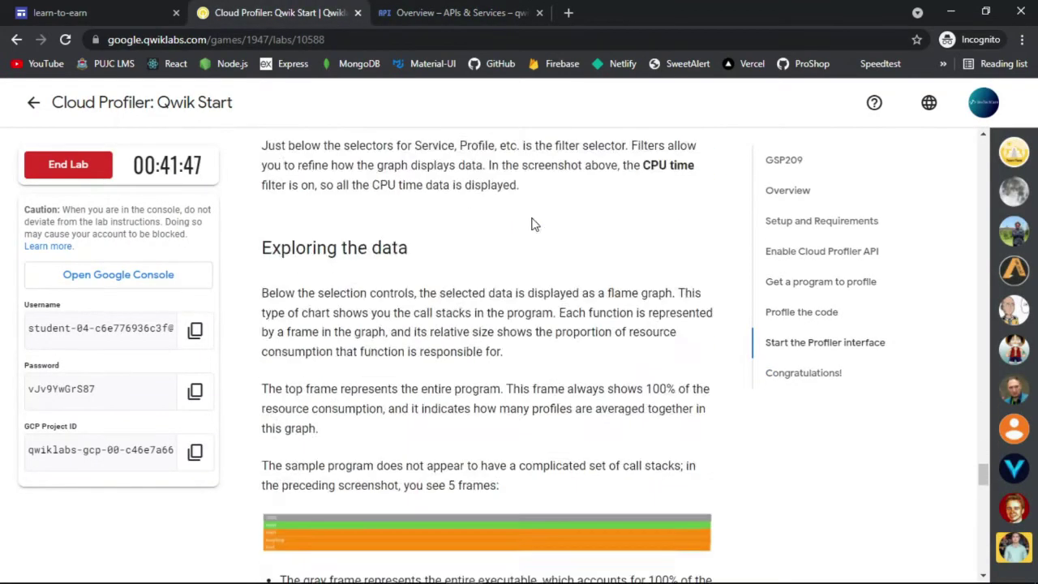
{"action": "key", "text": "ctrl+Tab"}
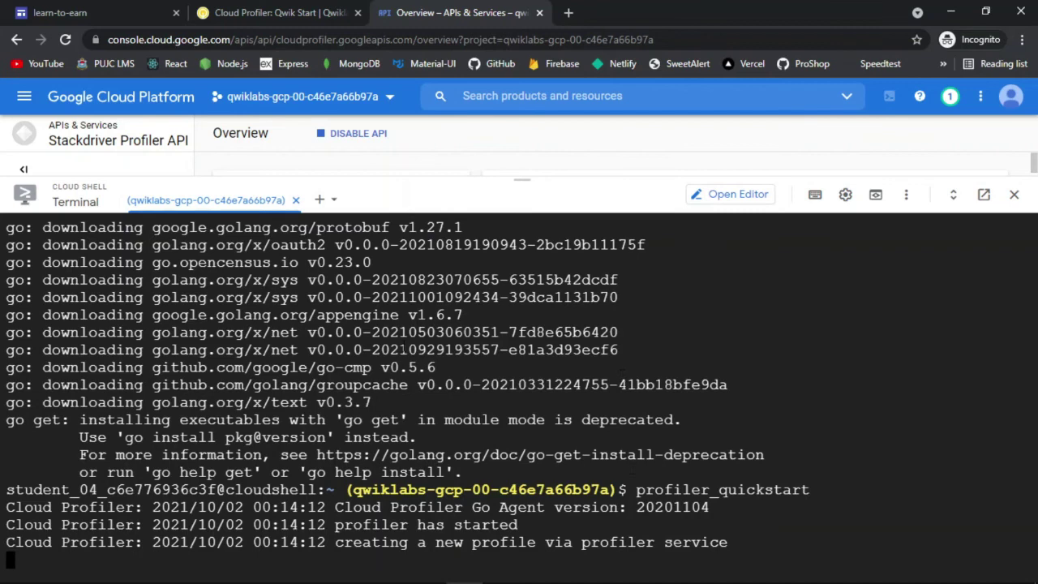
Step: Compare the profiler's progress messages in Cloud Shell with the lab's sample output and read the Profiler interface instructions
{"action": "key", "text": "ctrl+shift+Tab"}
{"action": "left_click", "coordinate": [439, 9]}
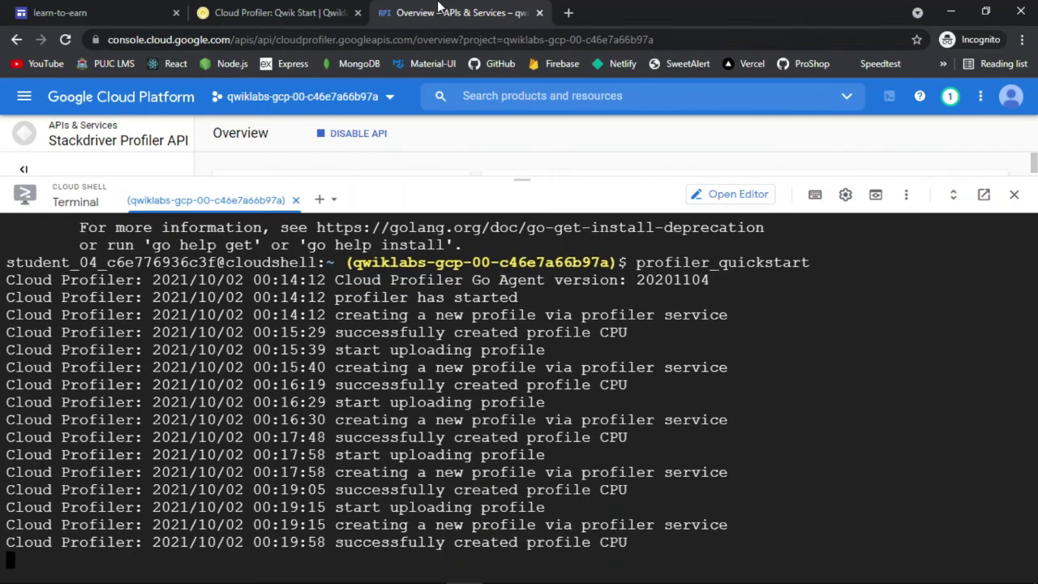
{"action": "key", "text": "ctrl+shift+Tab"}
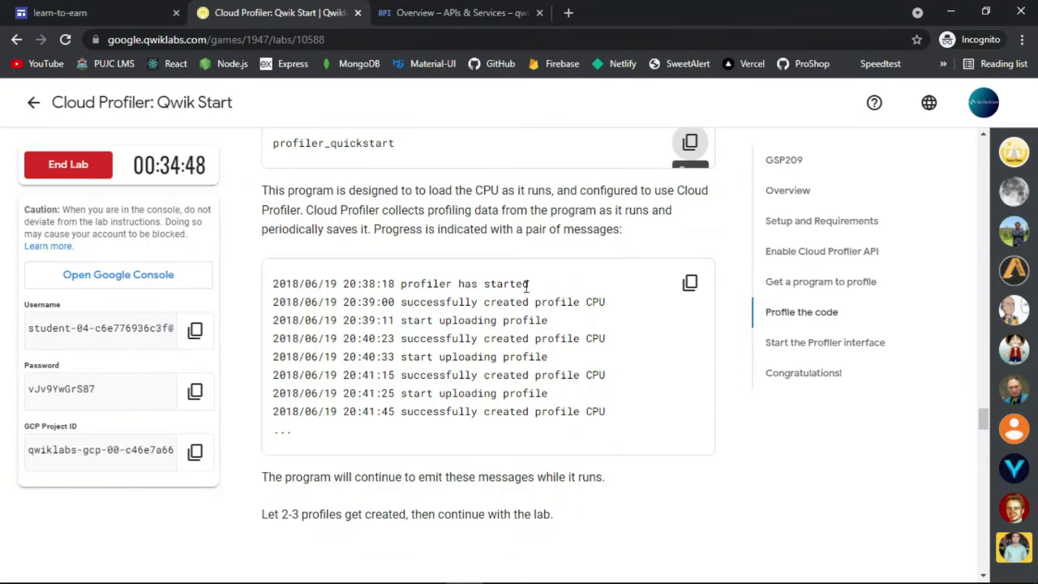
{"action": "scroll", "coordinate": [527, 285], "scroll_direction": "down", "scroll_amount": 2}
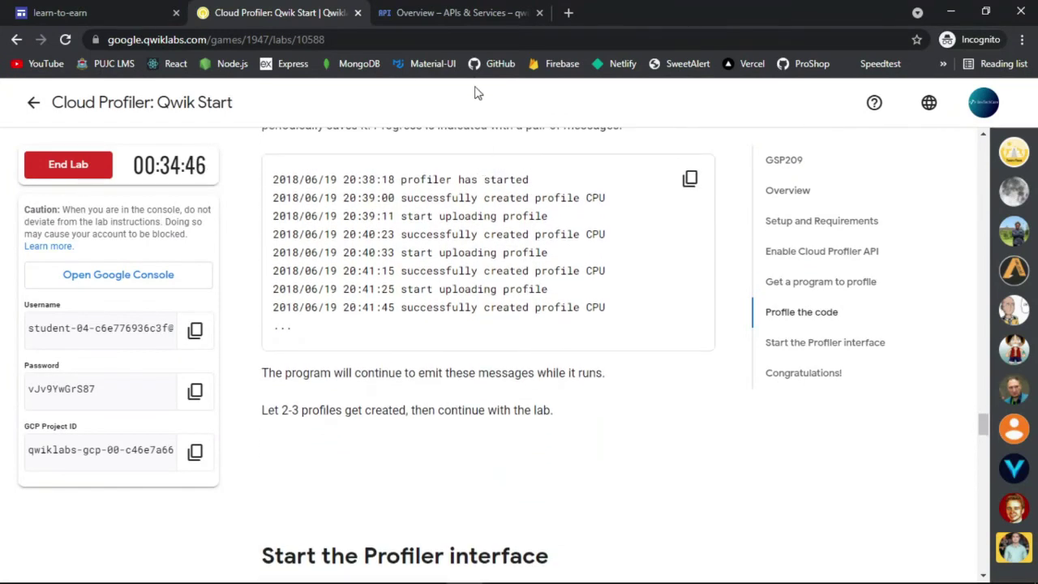
{"action": "scroll", "coordinate": [478, 254], "scroll_direction": "down", "scroll_amount": 15}
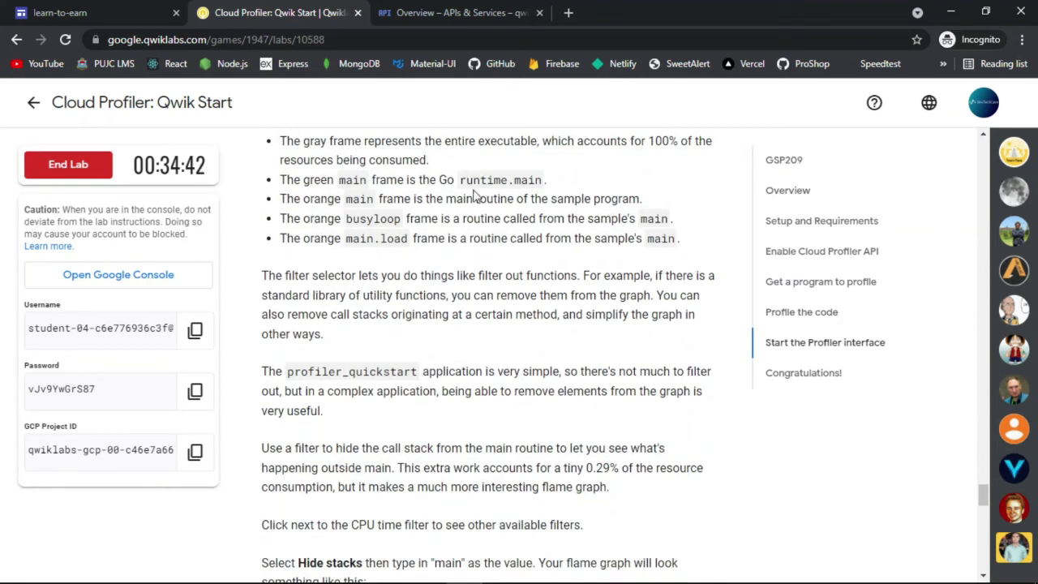
Step: End the Cloud Profiler: Qwik Start lab and submit a five-star satisfaction rating
{"action": "left_click", "coordinate": [68, 164]}
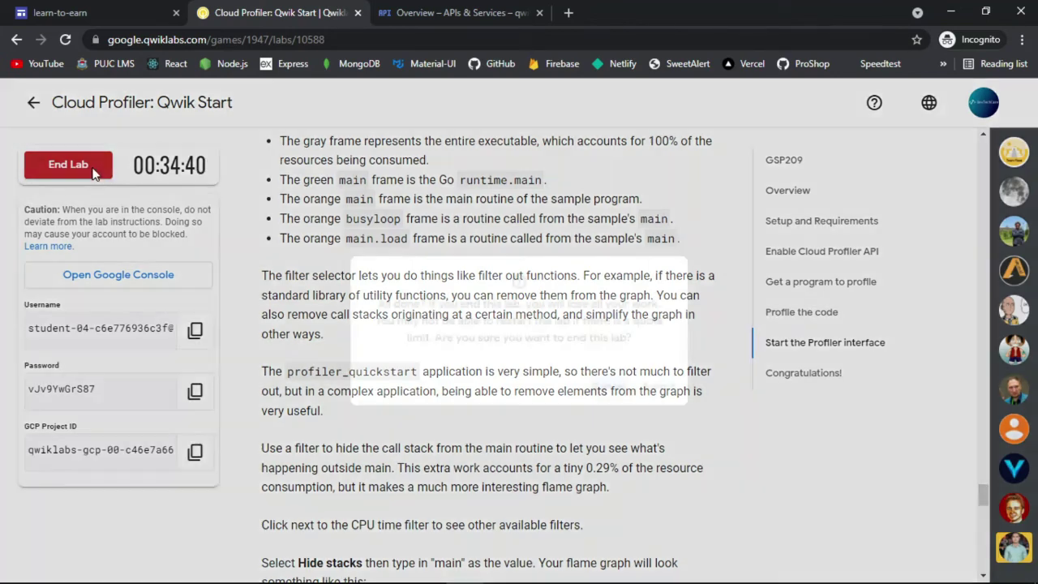
{"action": "left_click", "coordinate": [670, 390]}
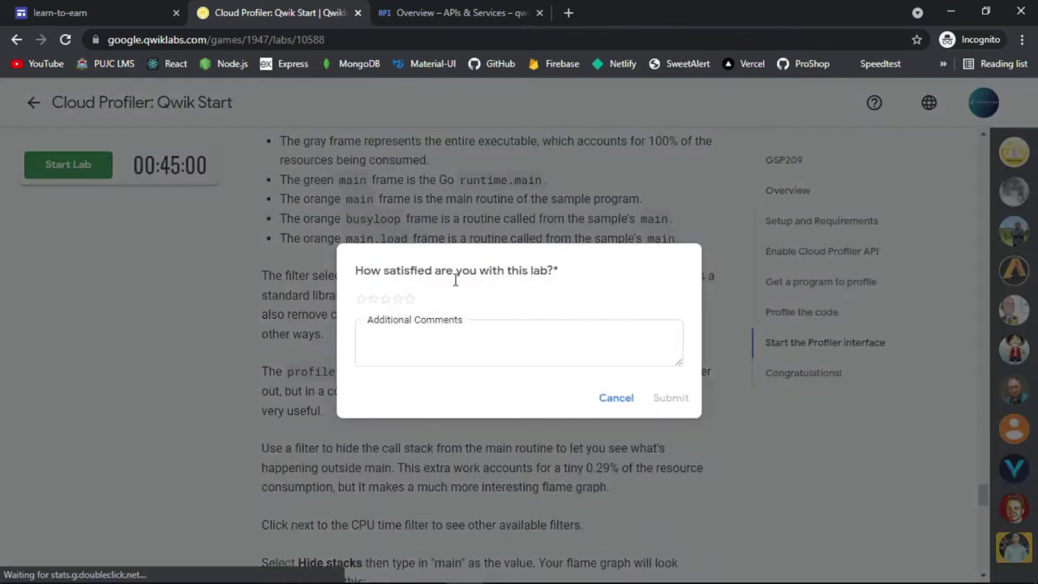
{"action": "left_click", "coordinate": [409, 298]}
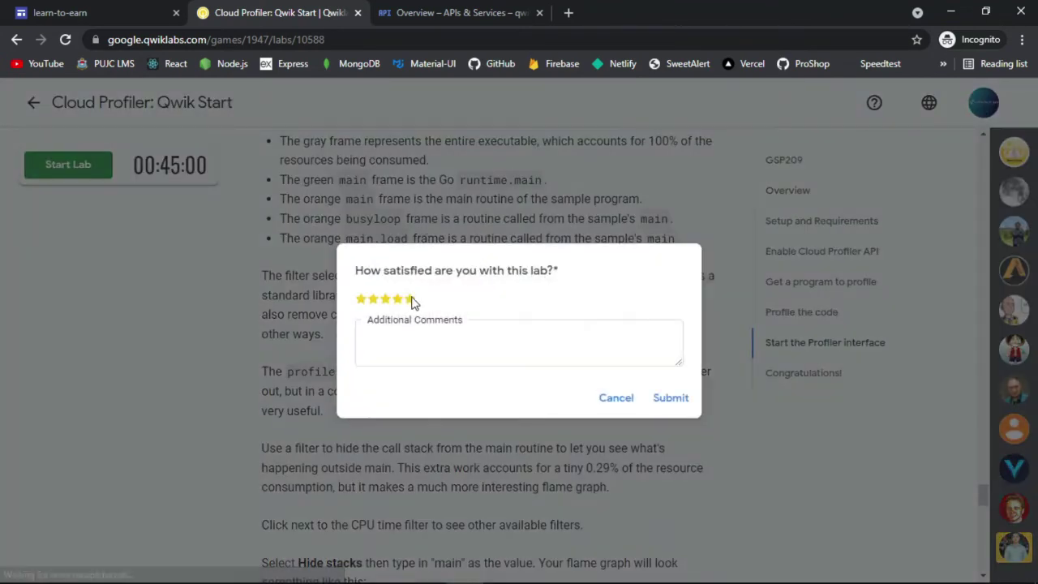
{"action": "left_click", "coordinate": [670, 399]}
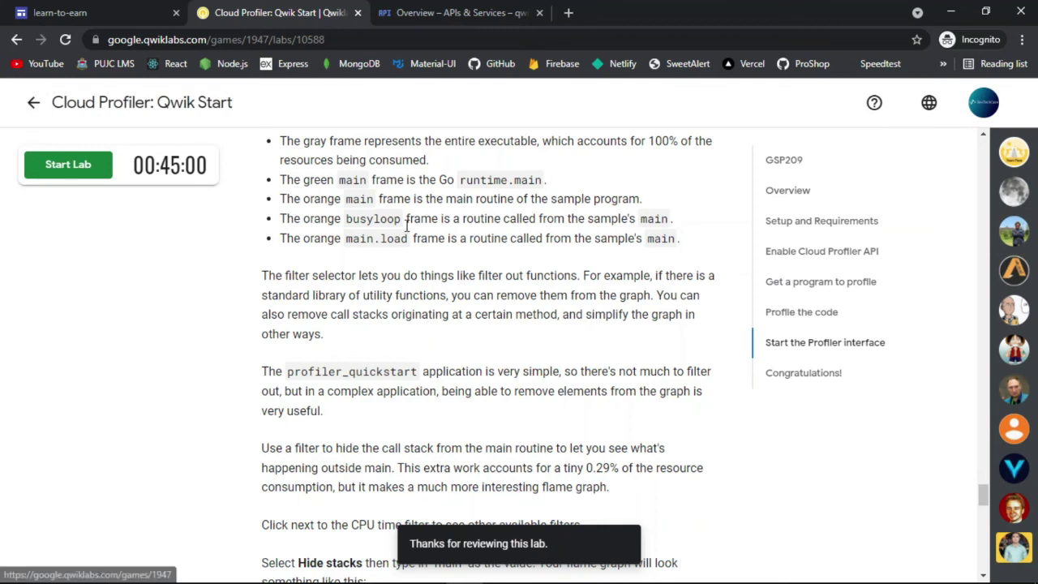
Step: Return to the Learn to Earn Cloud Challenge: Essentials page and check Cloud Profiler: Qwik Start's completion under Ready to play?
{"action": "scroll", "coordinate": [278, 183], "scroll_direction": "up", "scroll_amount": 20}
{"action": "left_click_drag", "start_coordinate": [267, 167], "coordinate": [432, 255]}
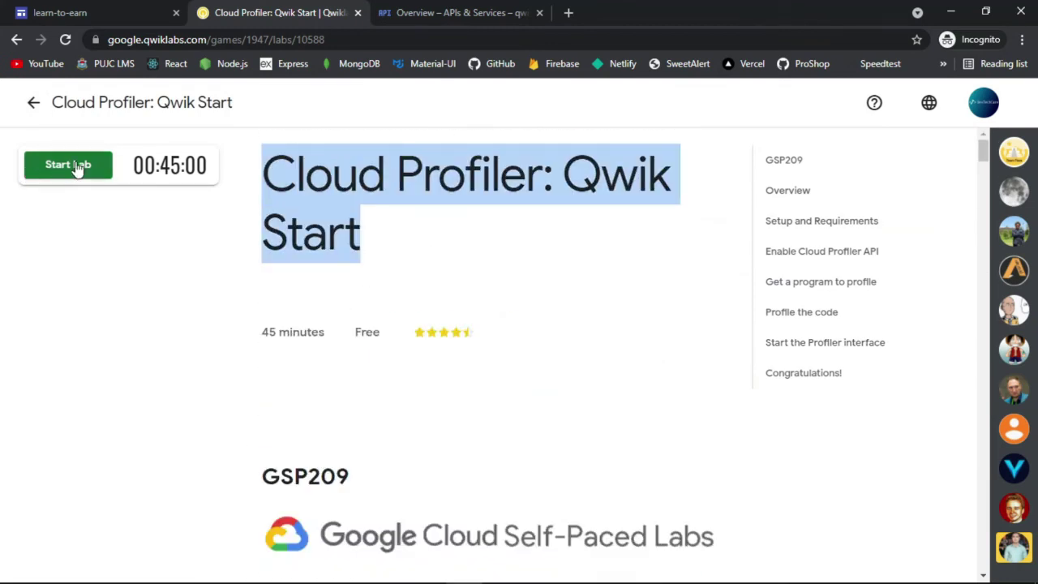
{"action": "left_click", "coordinate": [30, 101]}
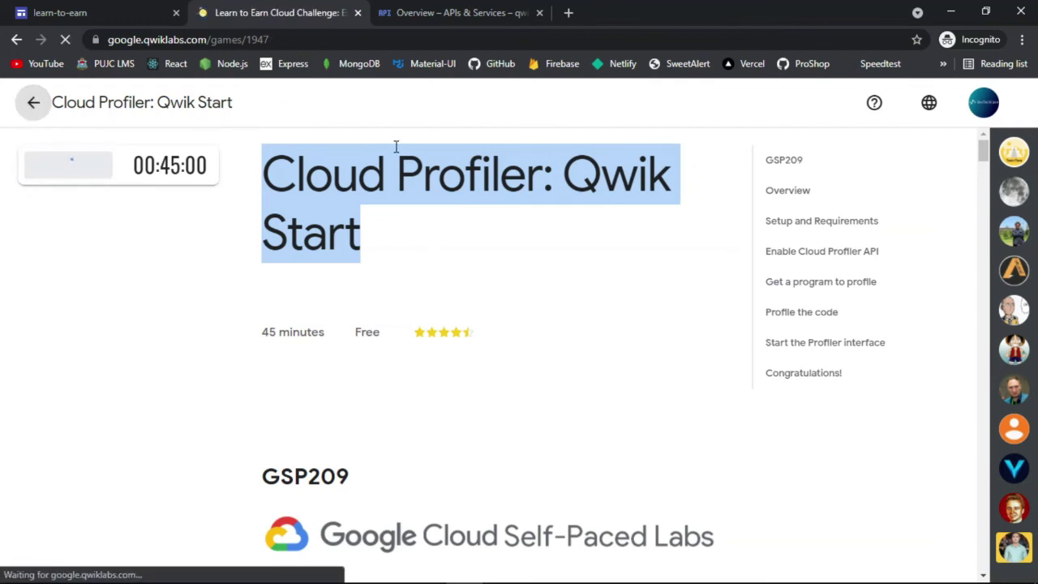
{"action": "scroll", "coordinate": [551, 261], "scroll_direction": "down", "scroll_amount": 3}
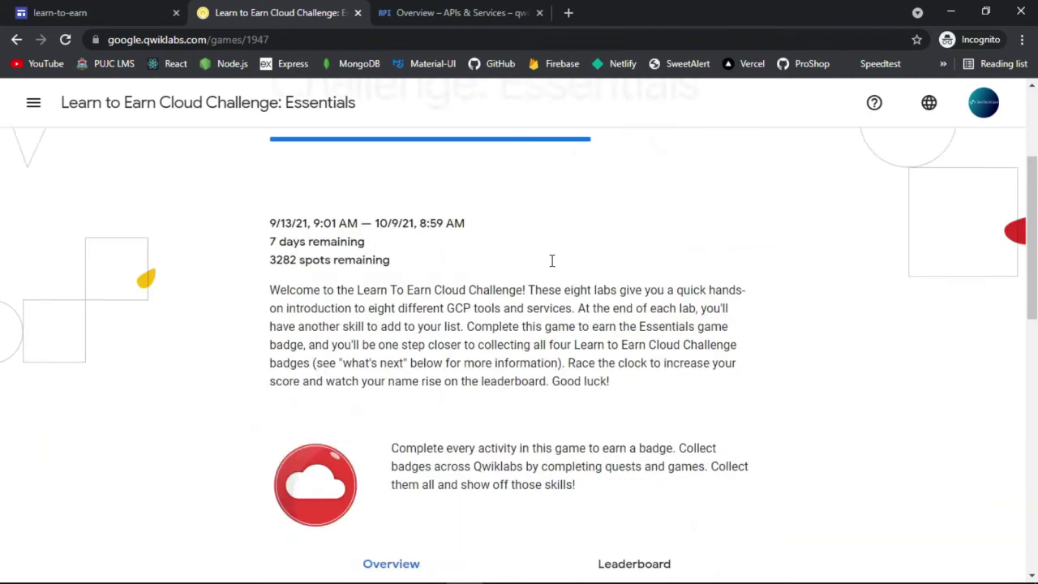
{"action": "scroll", "coordinate": [552, 261], "scroll_direction": "down", "scroll_amount": 10}
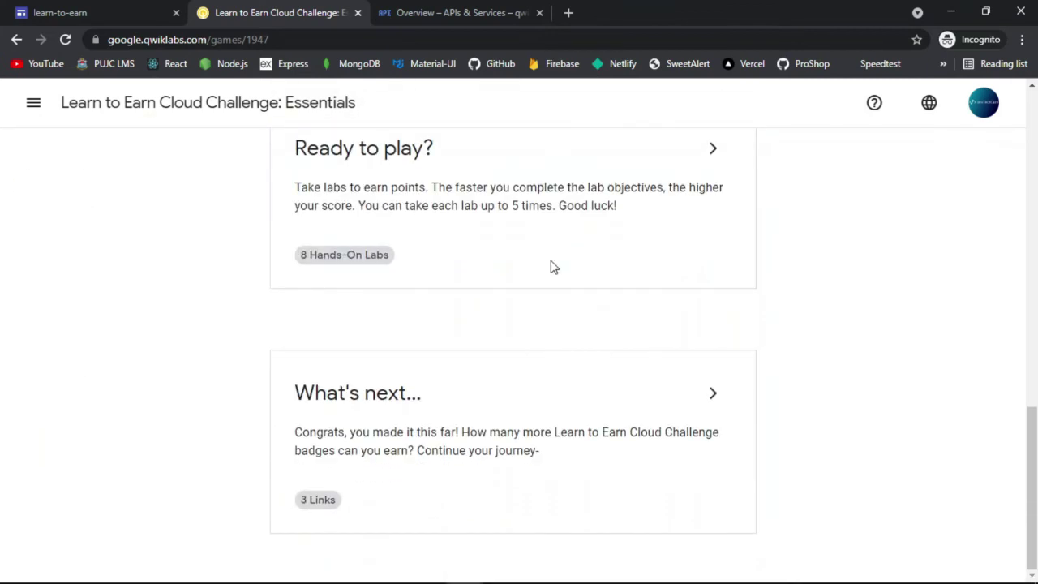
{"action": "left_click", "coordinate": [712, 149]}
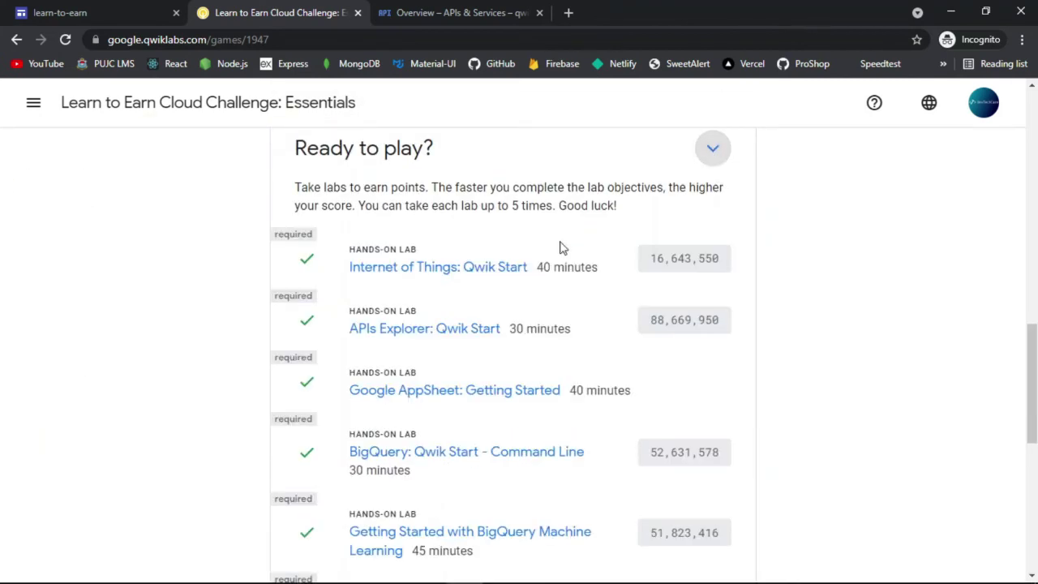
{"action": "scroll", "coordinate": [387, 364], "scroll_direction": "down", "scroll_amount": 4}
{"action": "scroll", "coordinate": [387, 364], "scroll_direction": "down", "scroll_amount": 1}
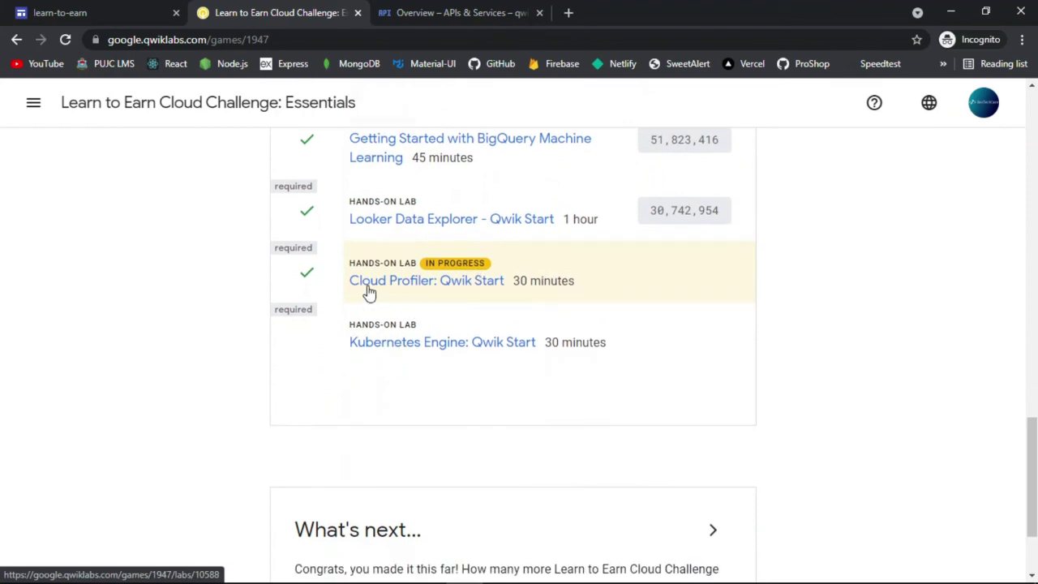